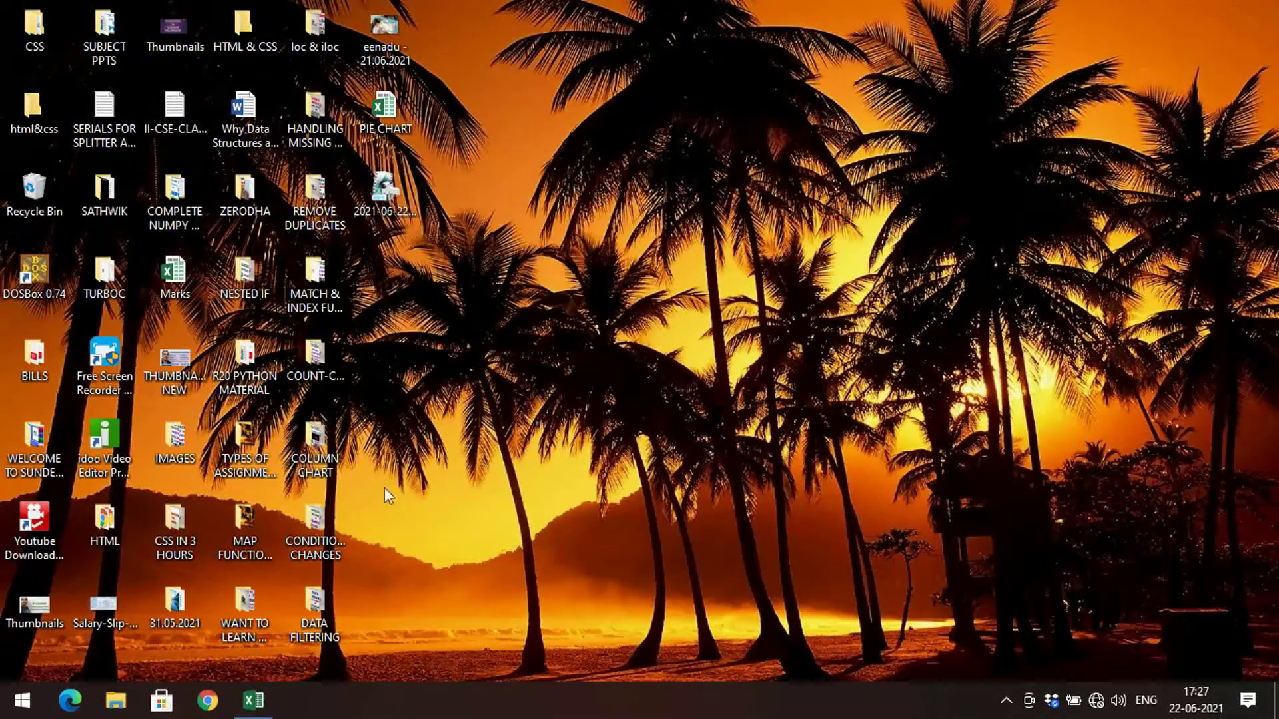
# - Restore the minimised PIE CHART workbook from the Excel taskbar icon
pyautogui.click(267, 705)
# - Copy the J9:P10 table from Sheet1 and paste it at Sheet2!B3 as values only
pyautogui.moveTo(666, 360); pyautogui.dragTo(1100, 376)
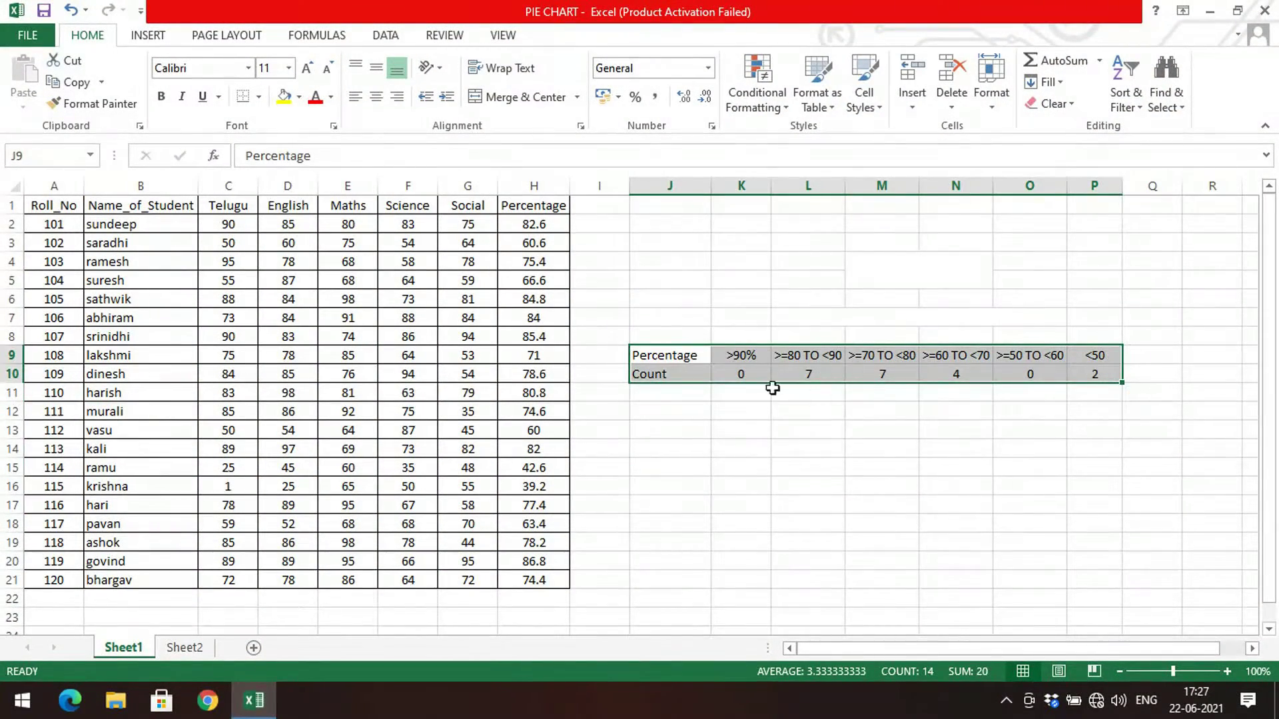
pyautogui.hotkey('ctrl', 'c')
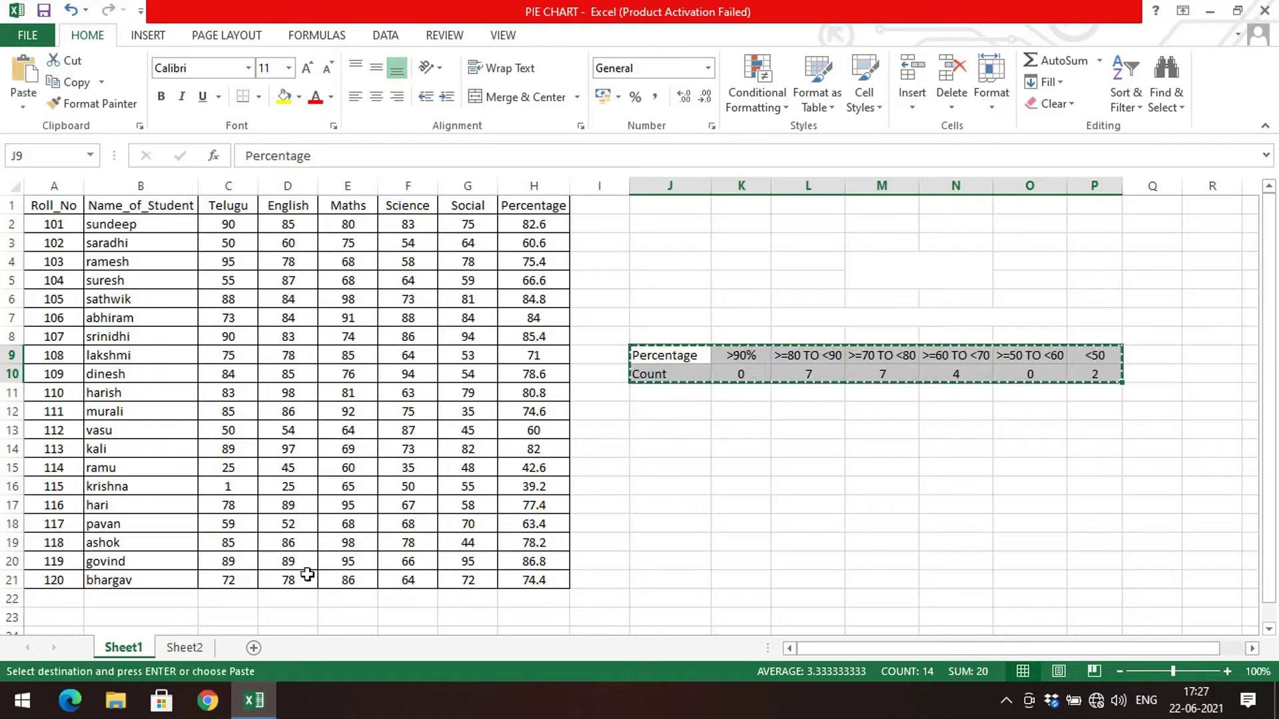
pyautogui.click(187, 646)
pyautogui.click(154, 287)
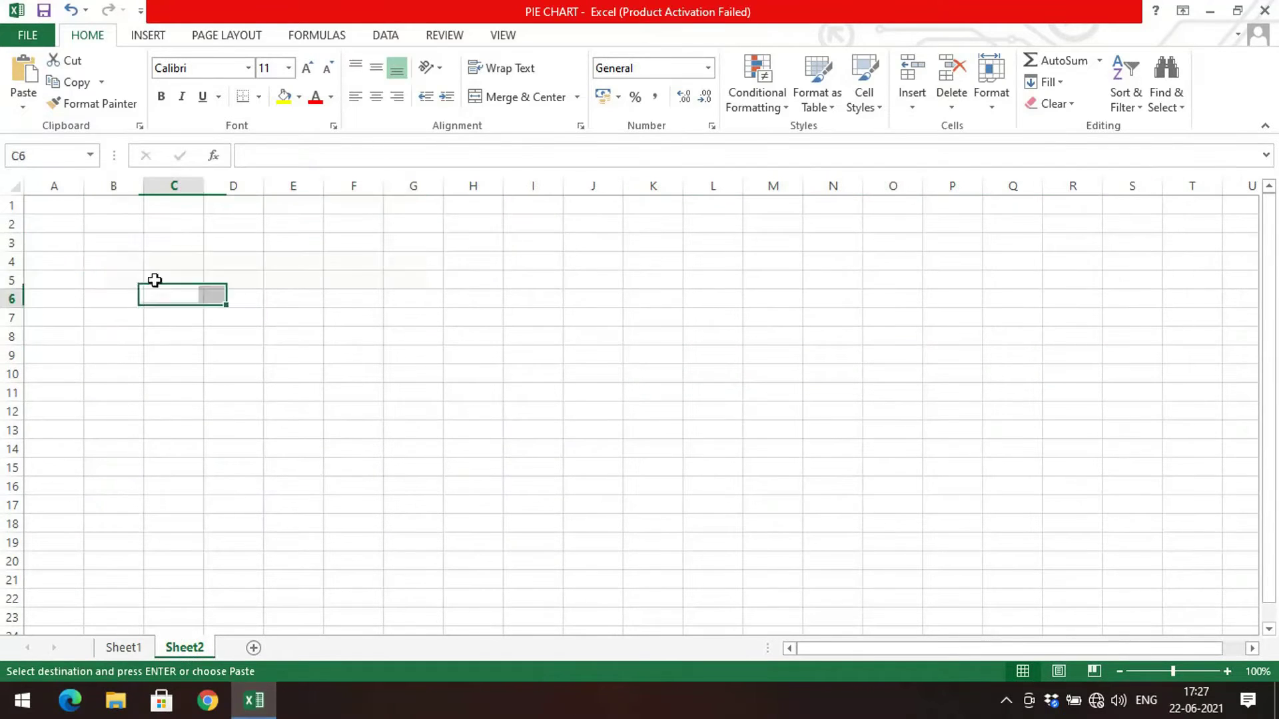
pyautogui.click(120, 237)
pyautogui.hotkey('ctrl', 'v')
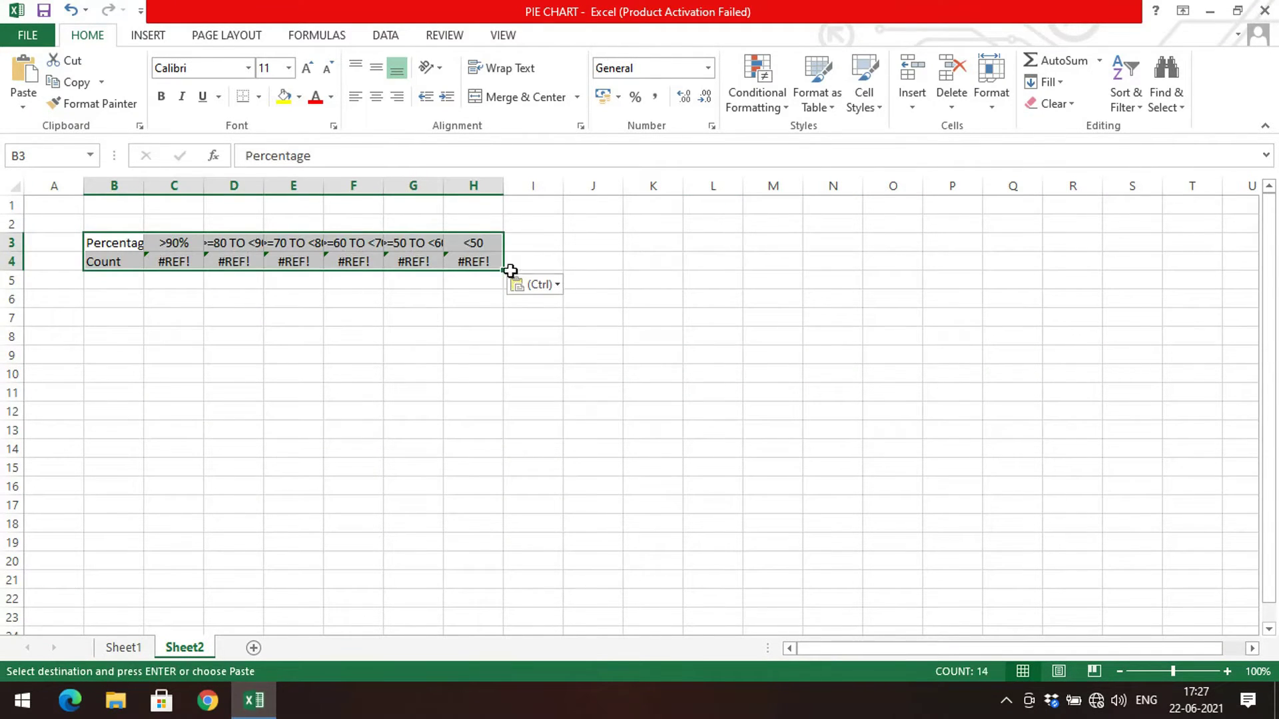
pyautogui.click(557, 285)
pyautogui.click(521, 433)
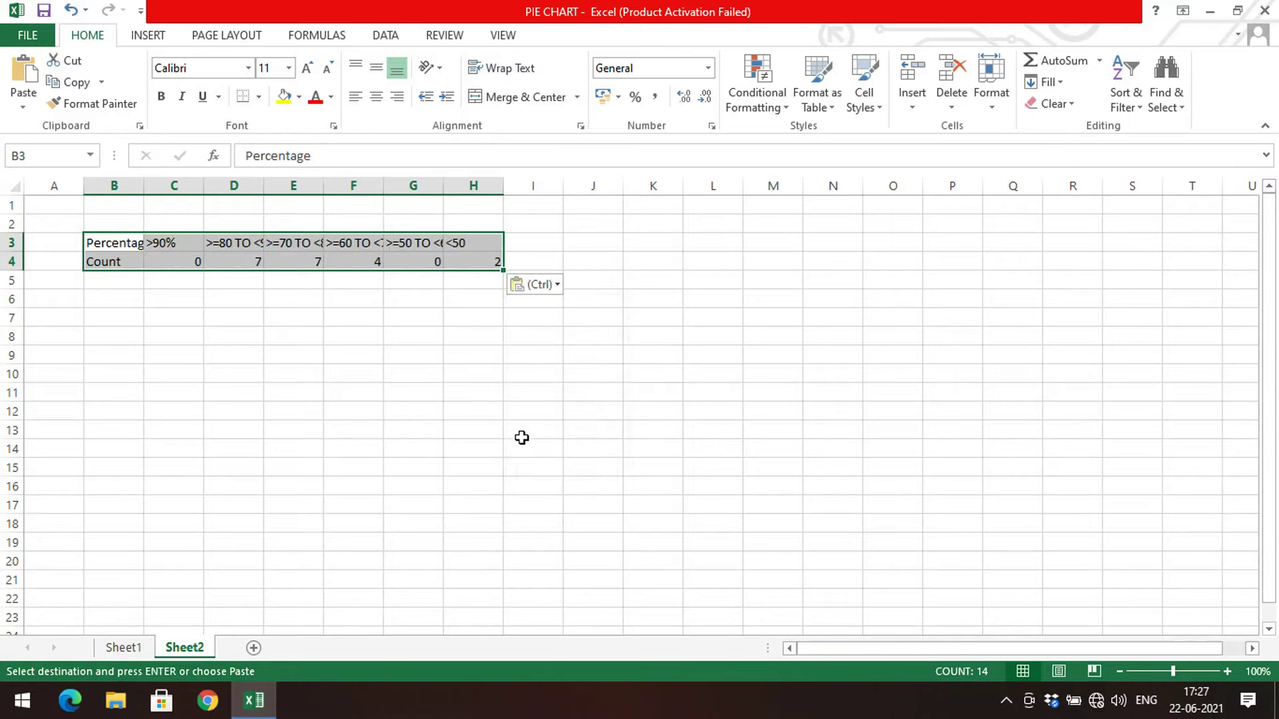
pyautogui.click(233, 467)
# - Middle-align and centre the pasted table B3:H4
pyautogui.moveTo(135, 243); pyautogui.dragTo(498, 261)
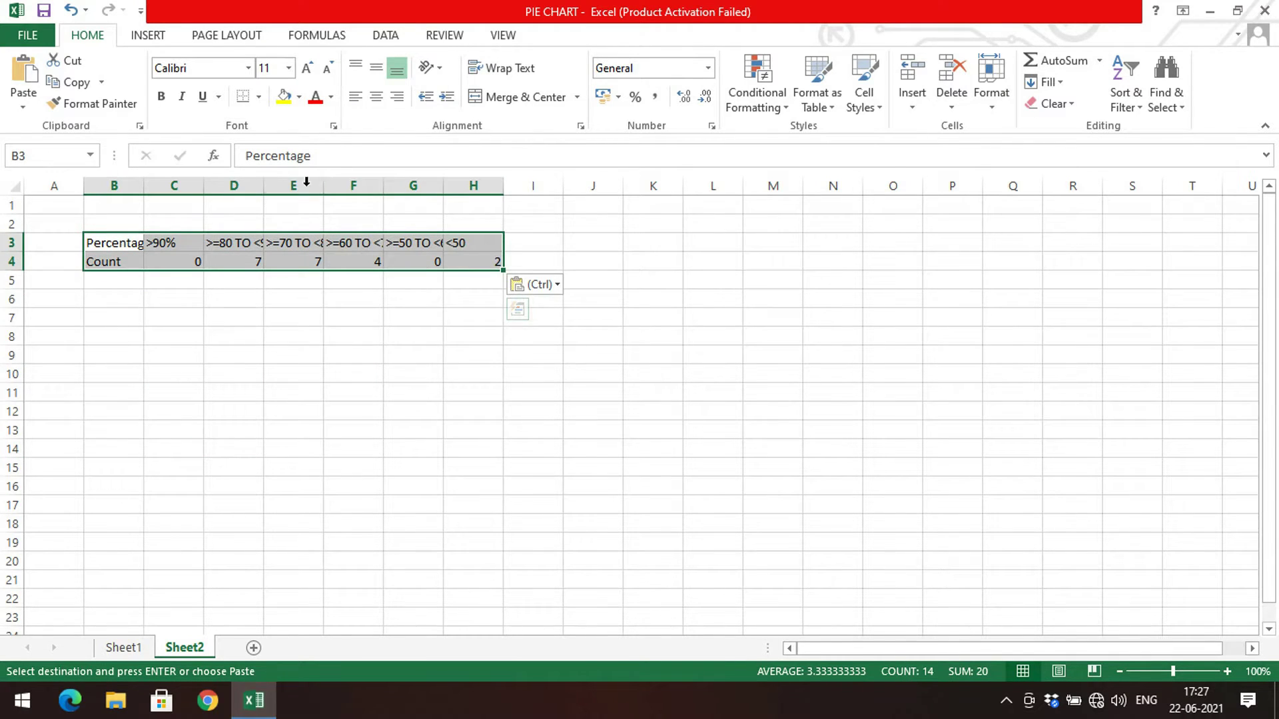
pyautogui.click(376, 67)
pyautogui.click(375, 97)
pyautogui.click(279, 259)
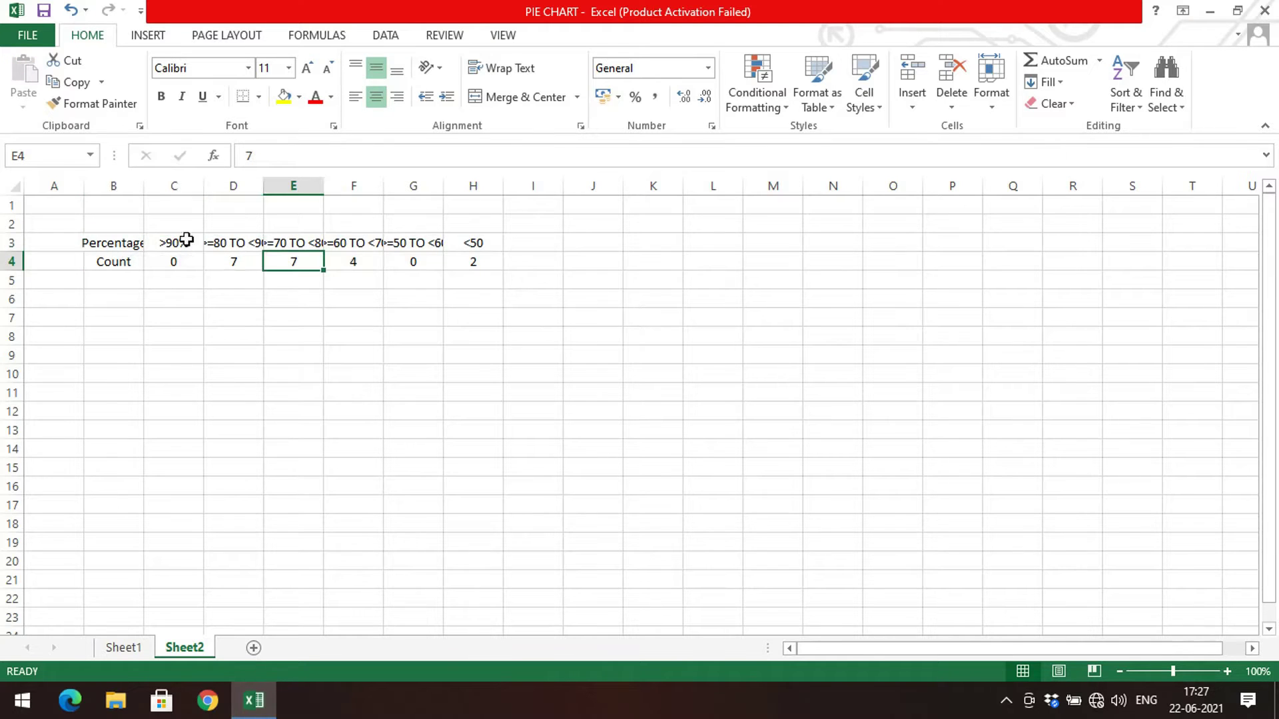
# - Widen columns B, D, E and G so labels like Percentage and >=50 TO <60 fit
pyautogui.doubleClick(144, 185)
pyautogui.moveTo(276, 173); pyautogui.dragTo(512, 186)
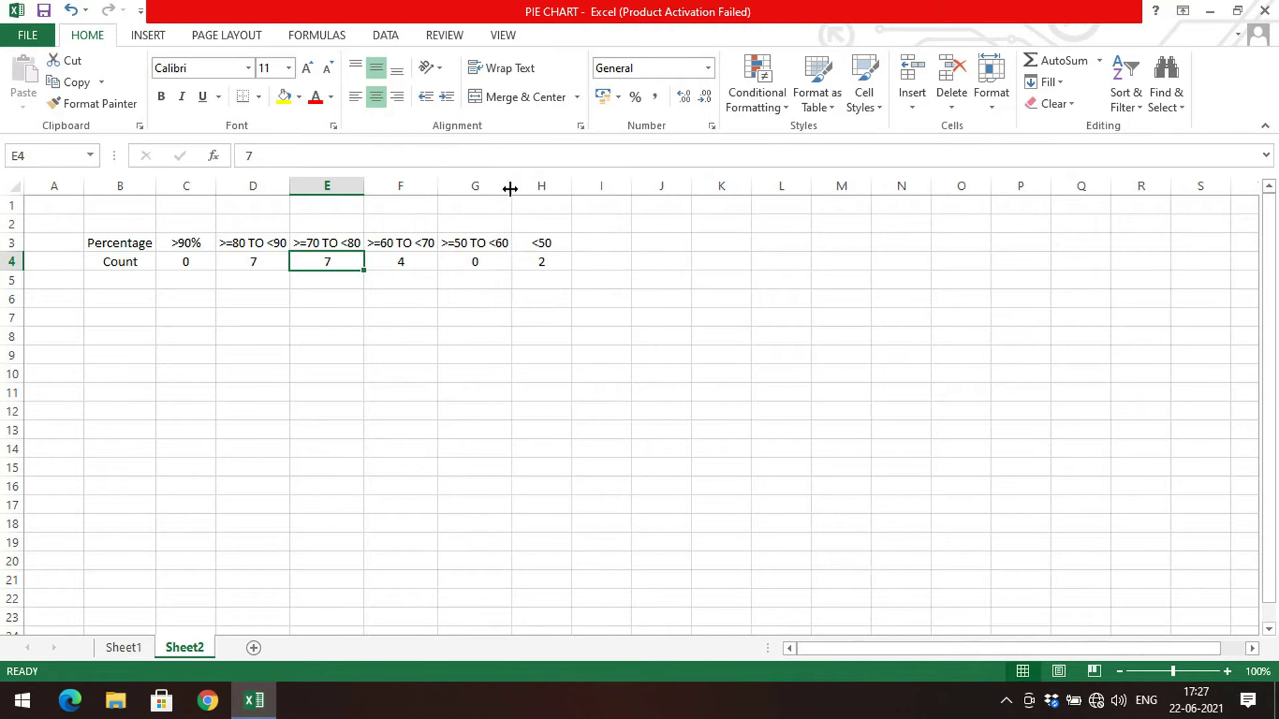
pyautogui.click(449, 321)
pyautogui.moveTo(140, 246); pyautogui.dragTo(537, 255)
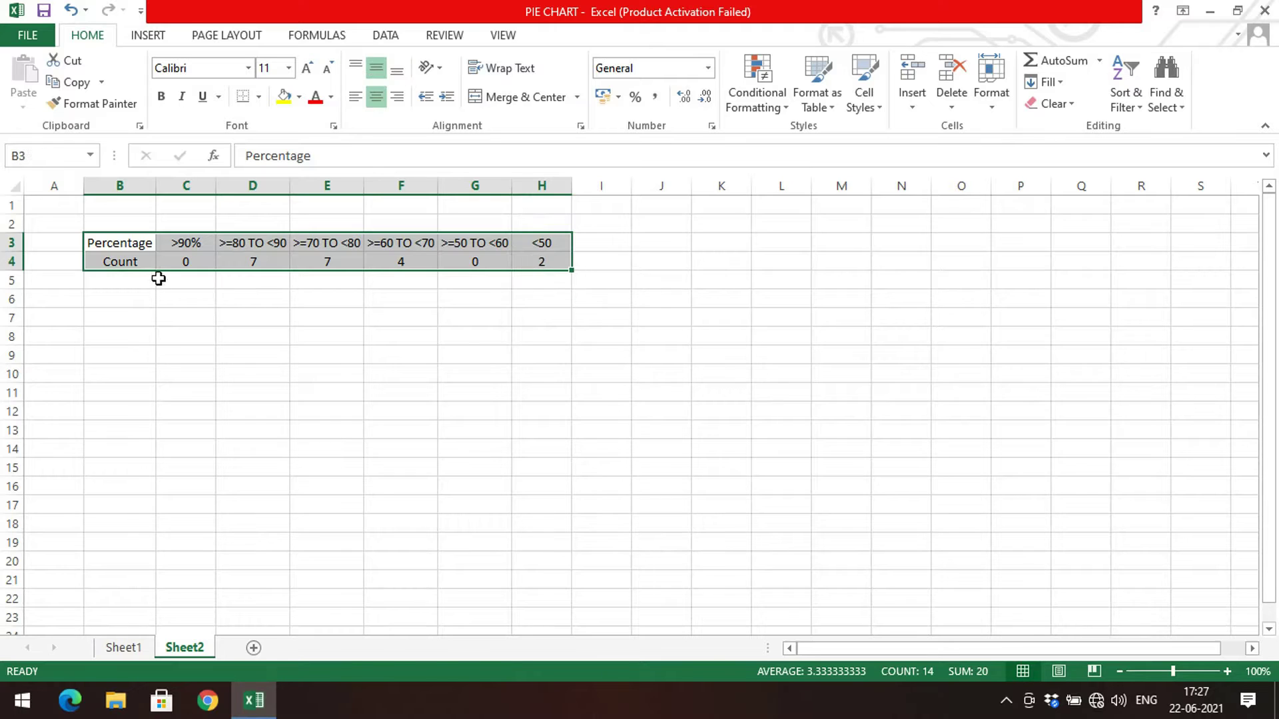
# - Insert a 2-D pie chart from the B3:H4 table
pyautogui.click(141, 37)
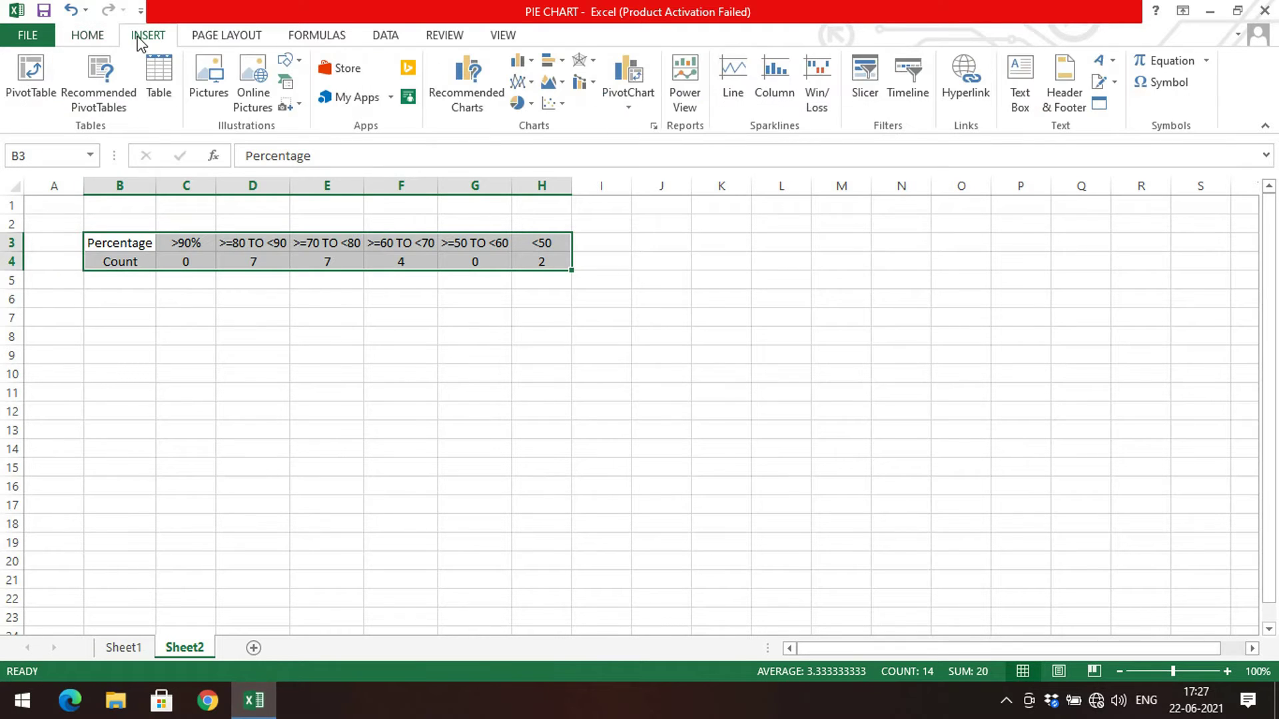
pyautogui.click(533, 110)
pyautogui.click(520, 111)
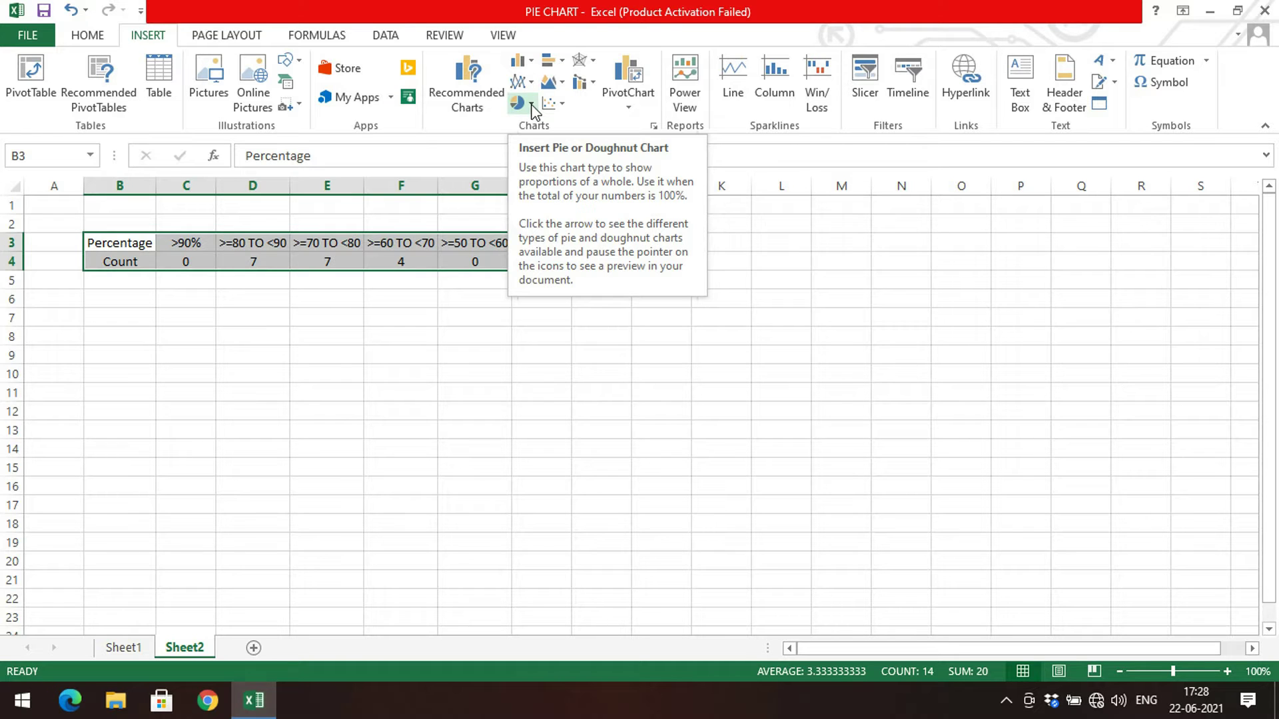
pyautogui.click(533, 106)
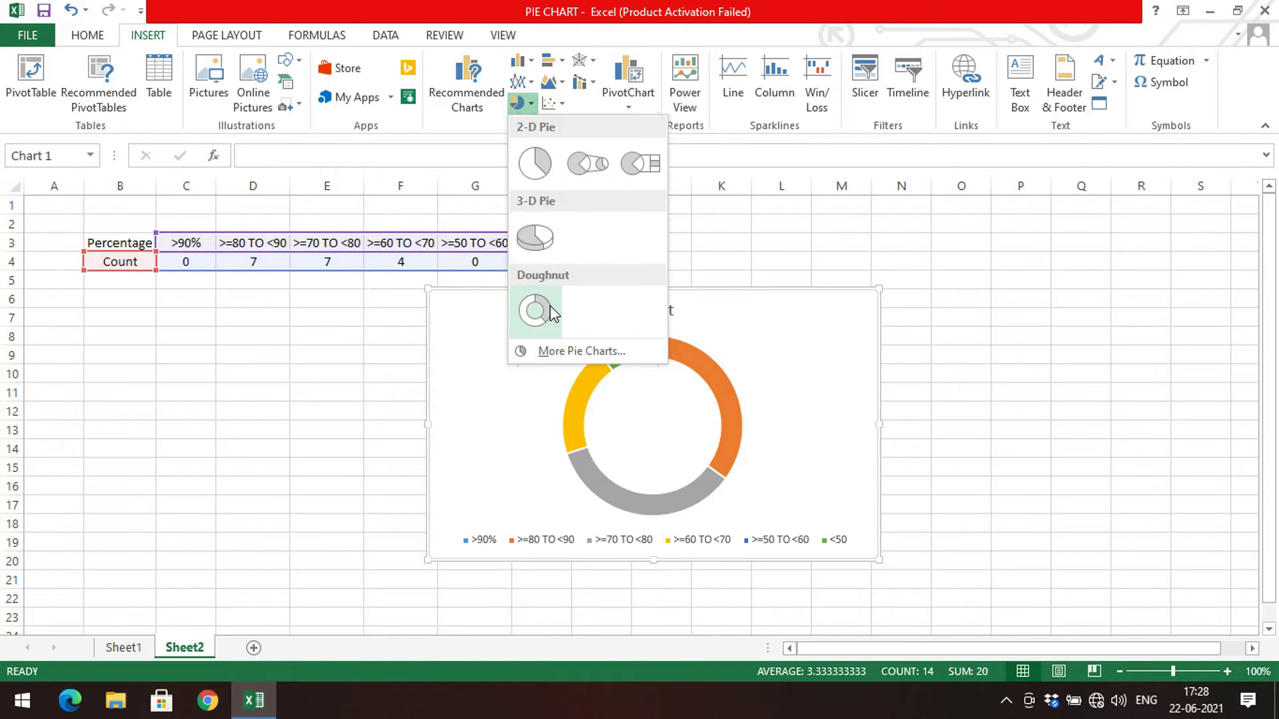
pyautogui.click(535, 163)
# - Move the Count pie chart so it sits just below the table
pyautogui.moveTo(465, 320); pyautogui.dragTo(103, 323)
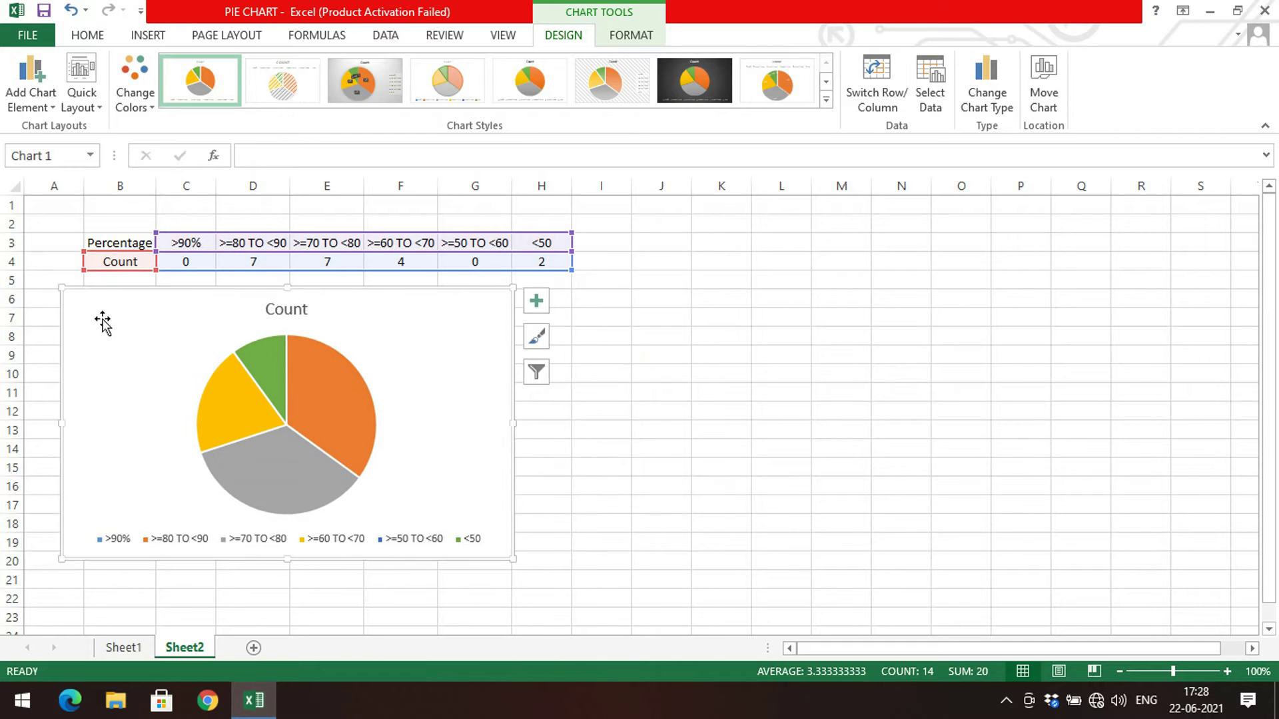
pyautogui.moveTo(180, 318); pyautogui.dragTo(208, 313)
pyautogui.moveTo(277, 463)
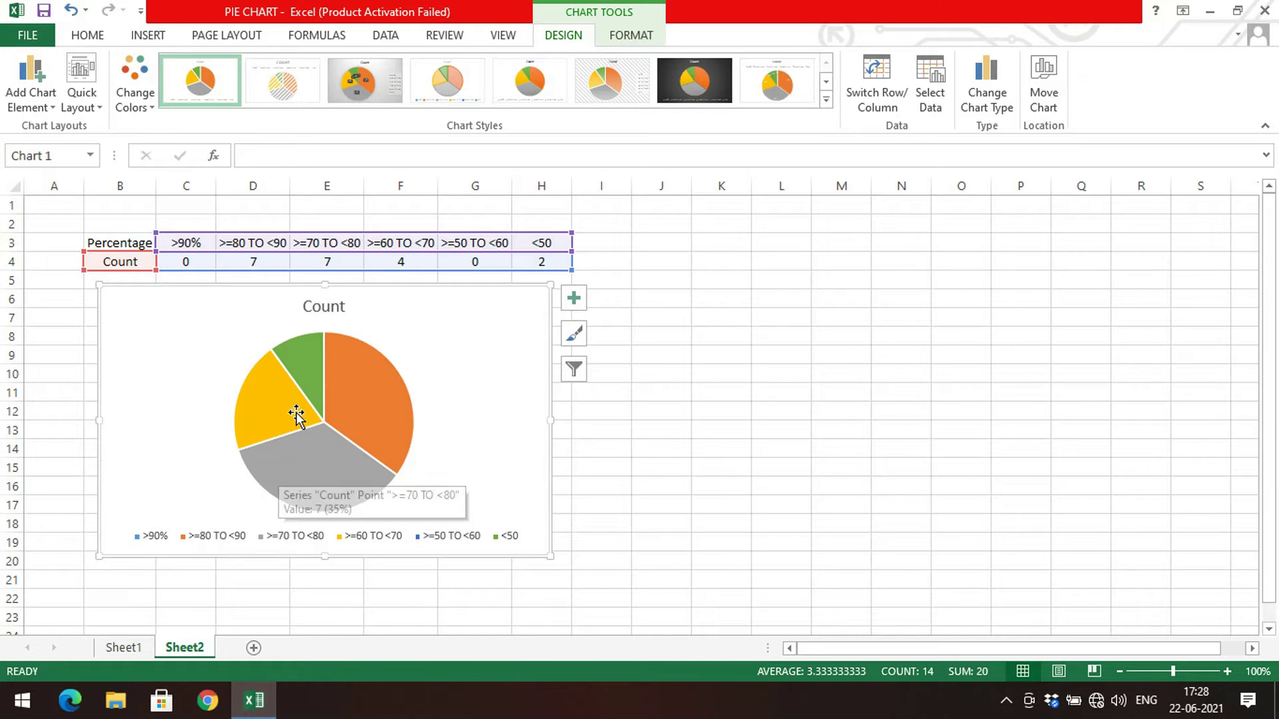
pyautogui.moveTo(281, 374)
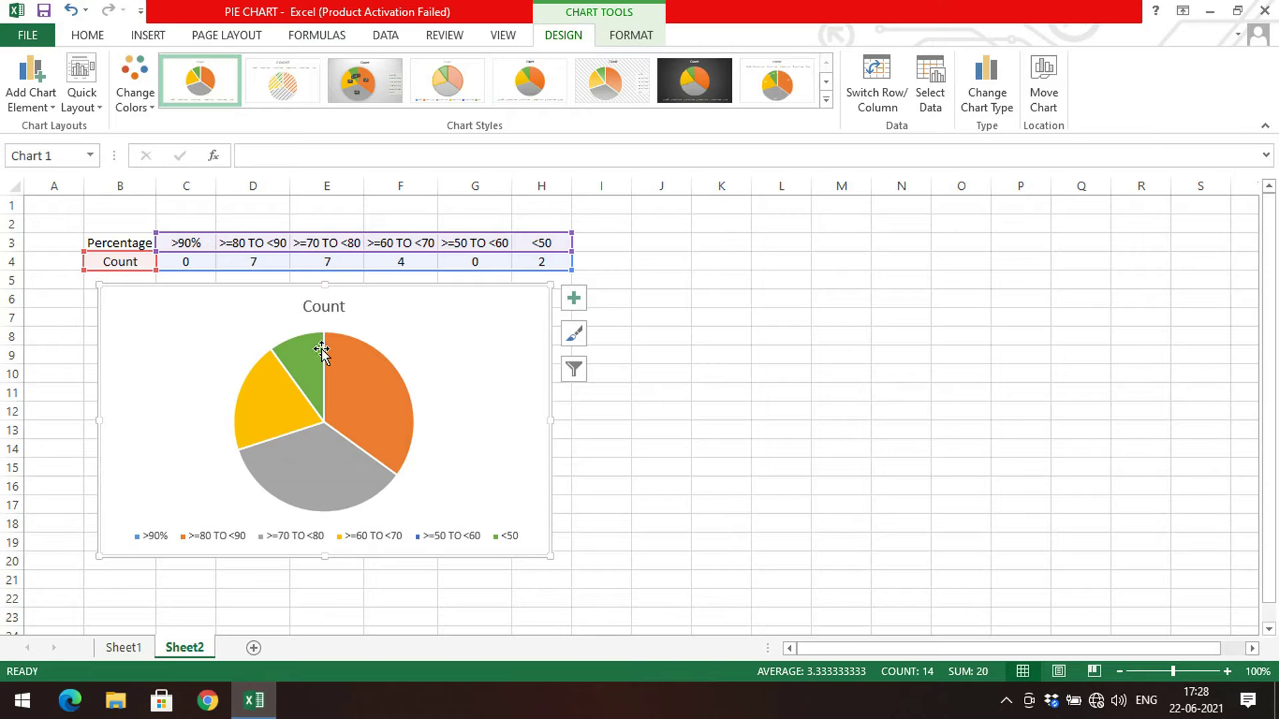
pyautogui.moveTo(351, 418)
pyautogui.moveTo(297, 353)
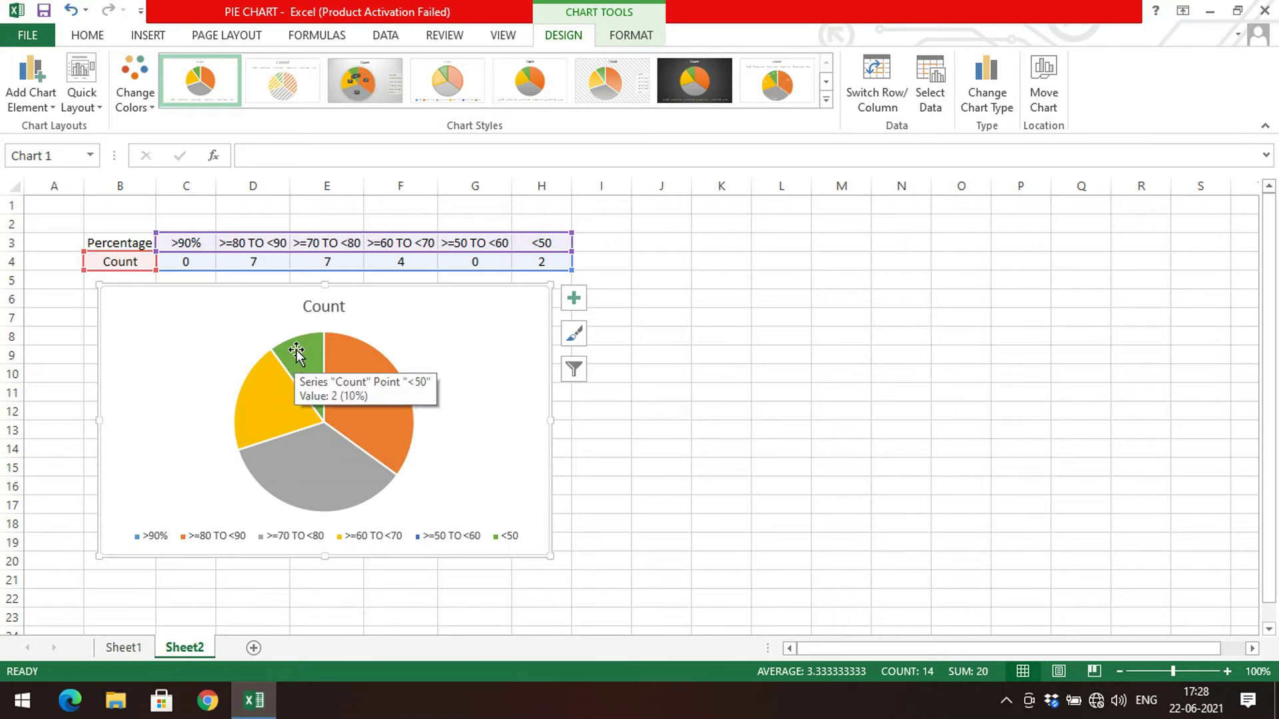
pyautogui.click(194, 263)
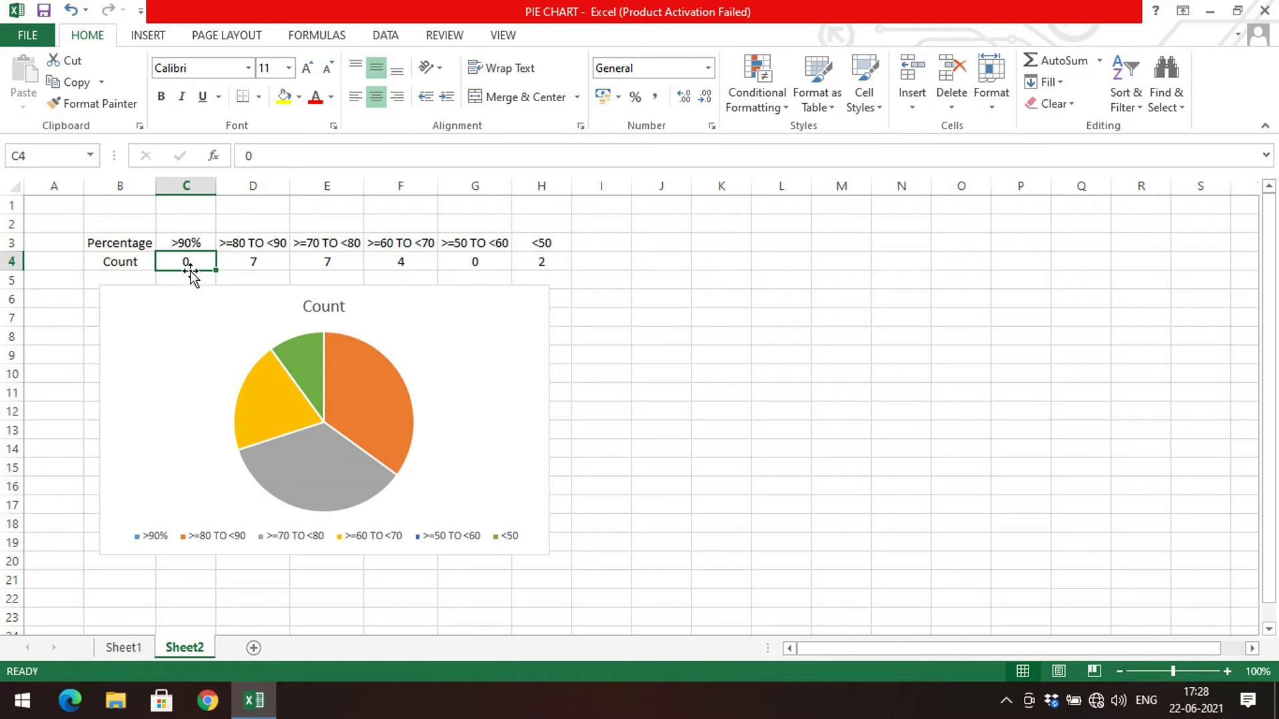
# - Enter 5 as the >90% count in C4 and 4 as the >=50 TO <60 count in G4
pyautogui.write('5')
pyautogui.click(501, 259)
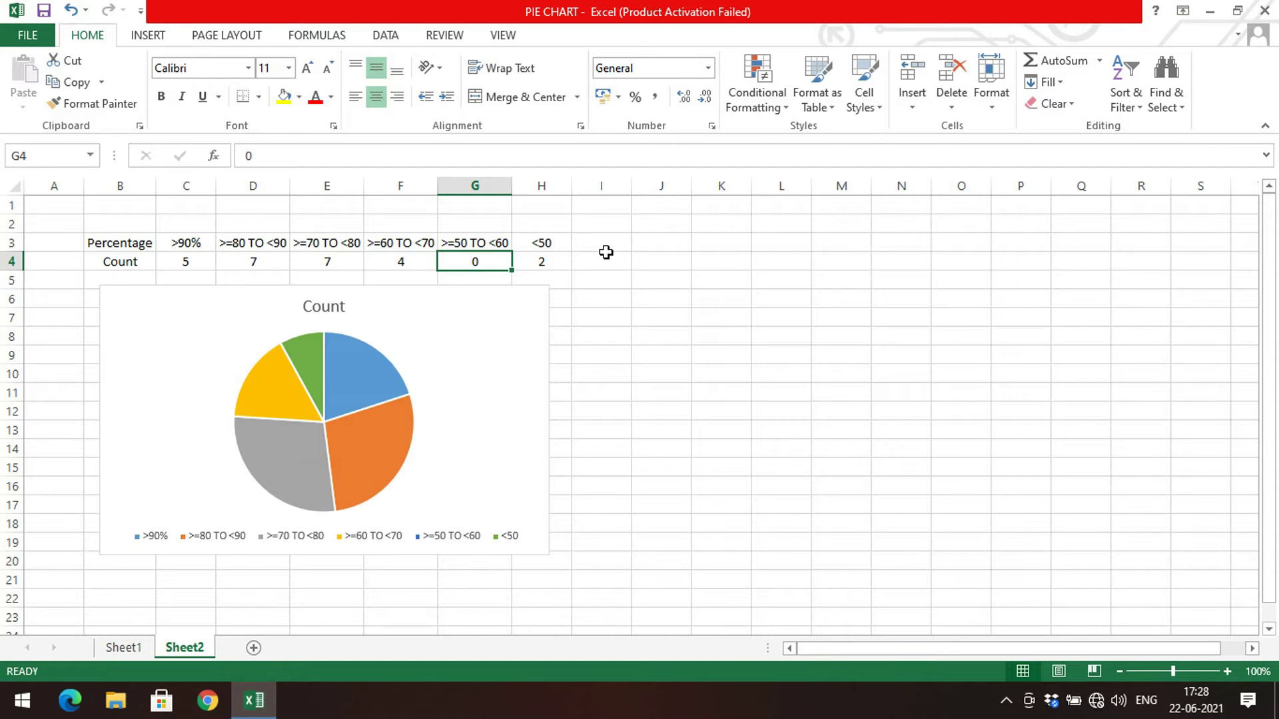
pyautogui.write('4')
pyautogui.click(648, 320)
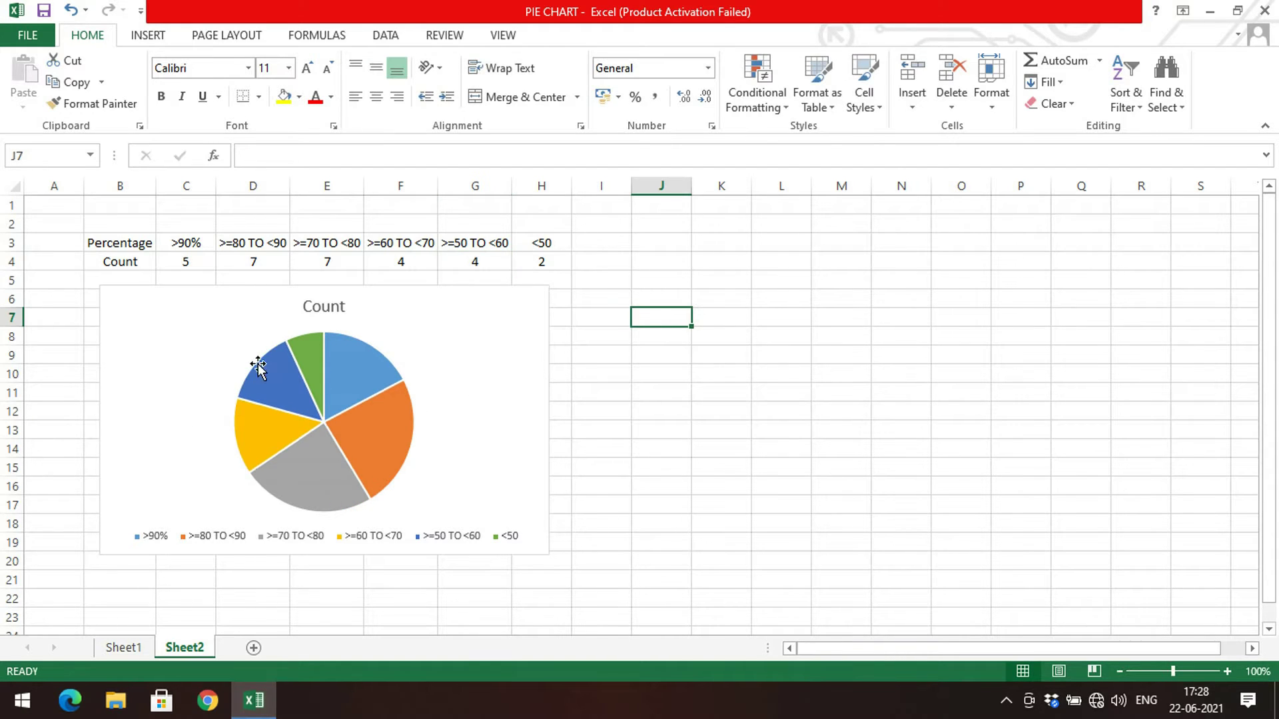
pyautogui.moveTo(370, 448)
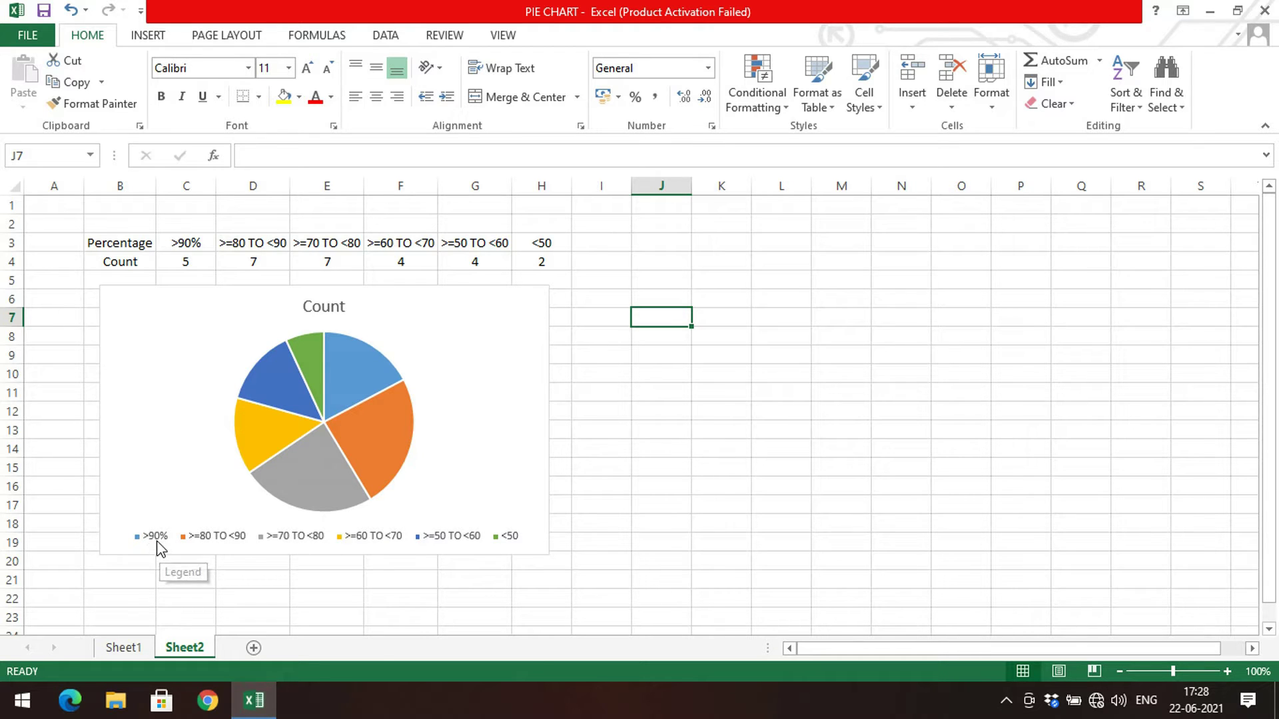
# - Turn on count data labels for the pie slices and enlarge the chart down and right
pyautogui.click(486, 400)
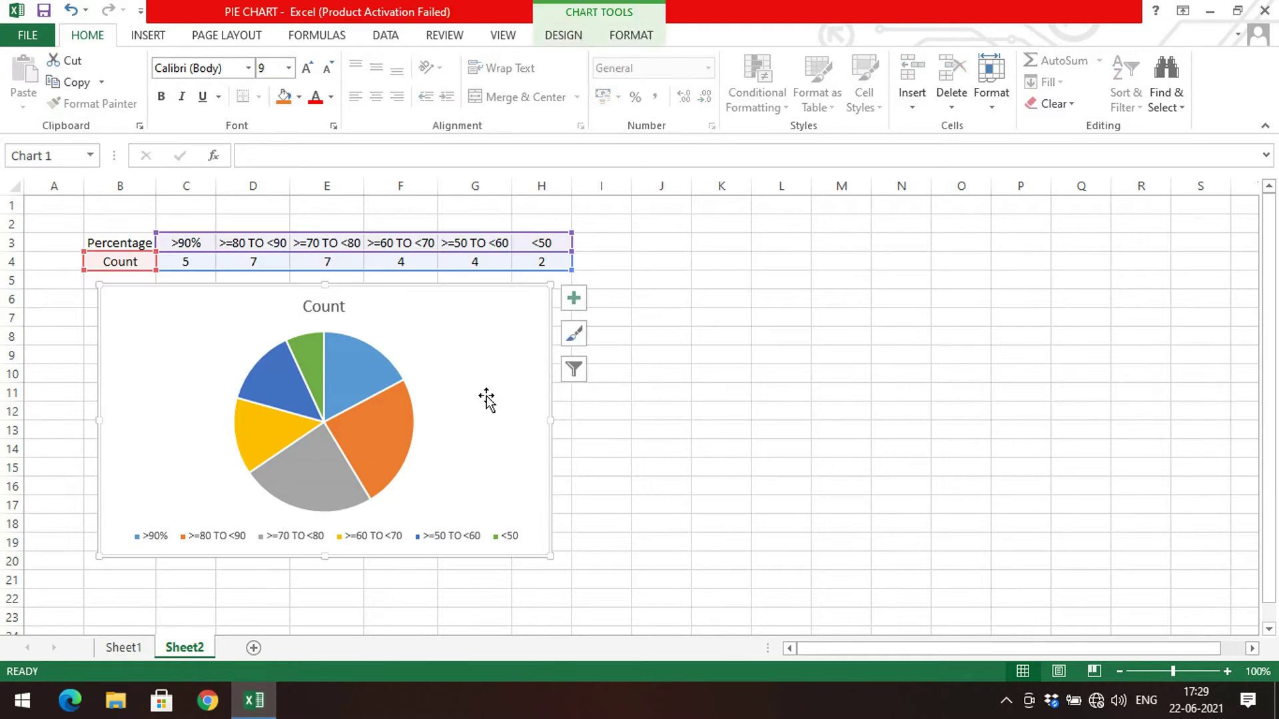
pyautogui.click(575, 299)
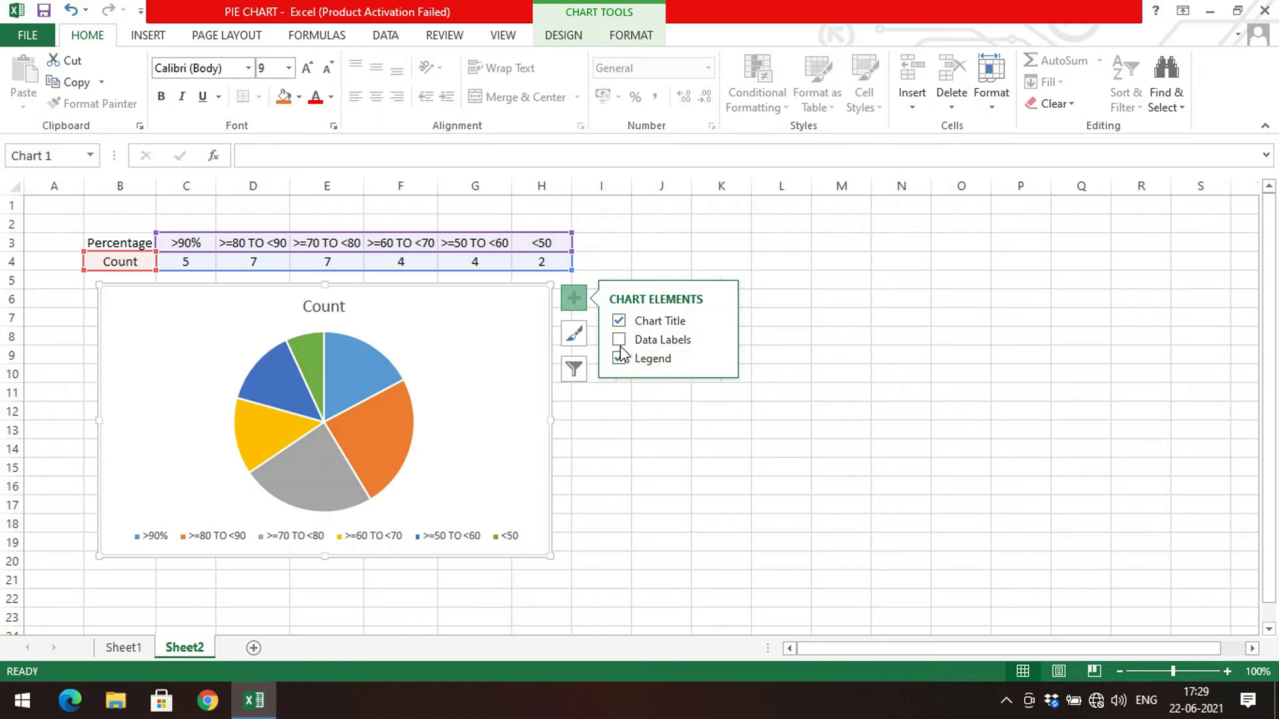
pyautogui.click(619, 341)
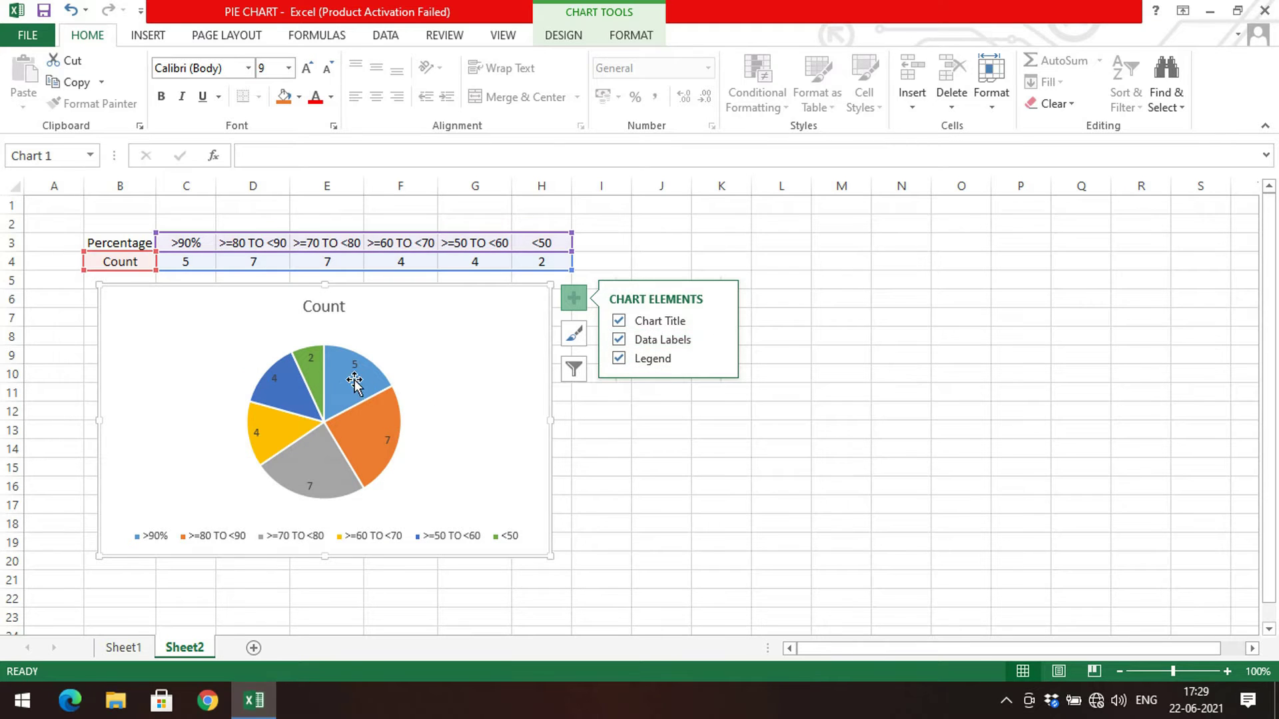
pyautogui.moveTo(550, 556); pyautogui.dragTo(663, 618)
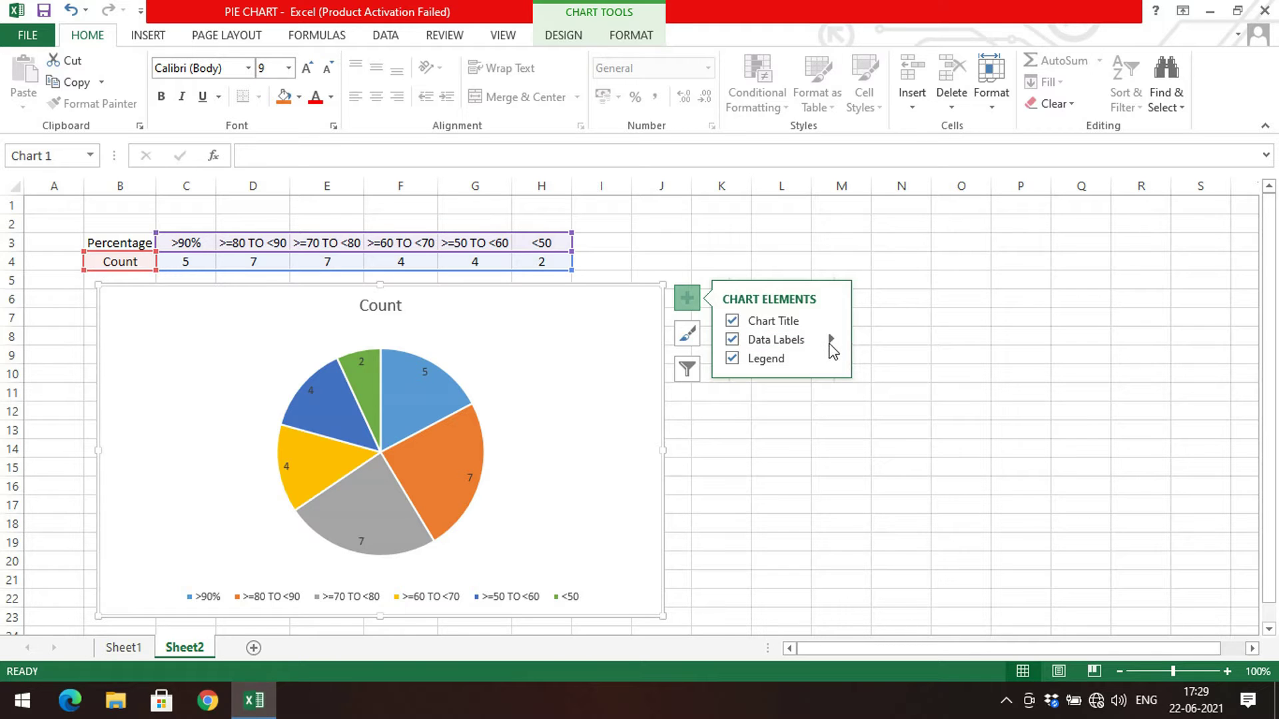
pyautogui.click(832, 339)
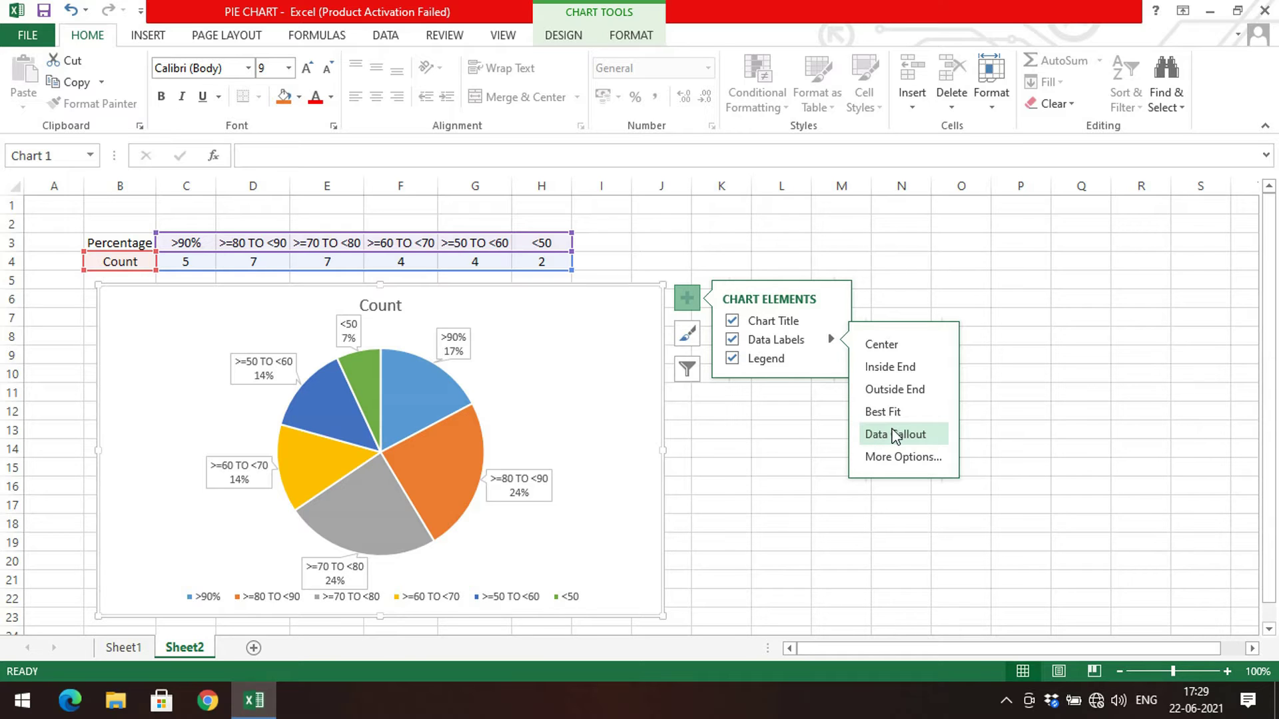
# - Set the pie labels to Outside End, then change them to Data Callout with range and percentage
pyautogui.click(900, 395)
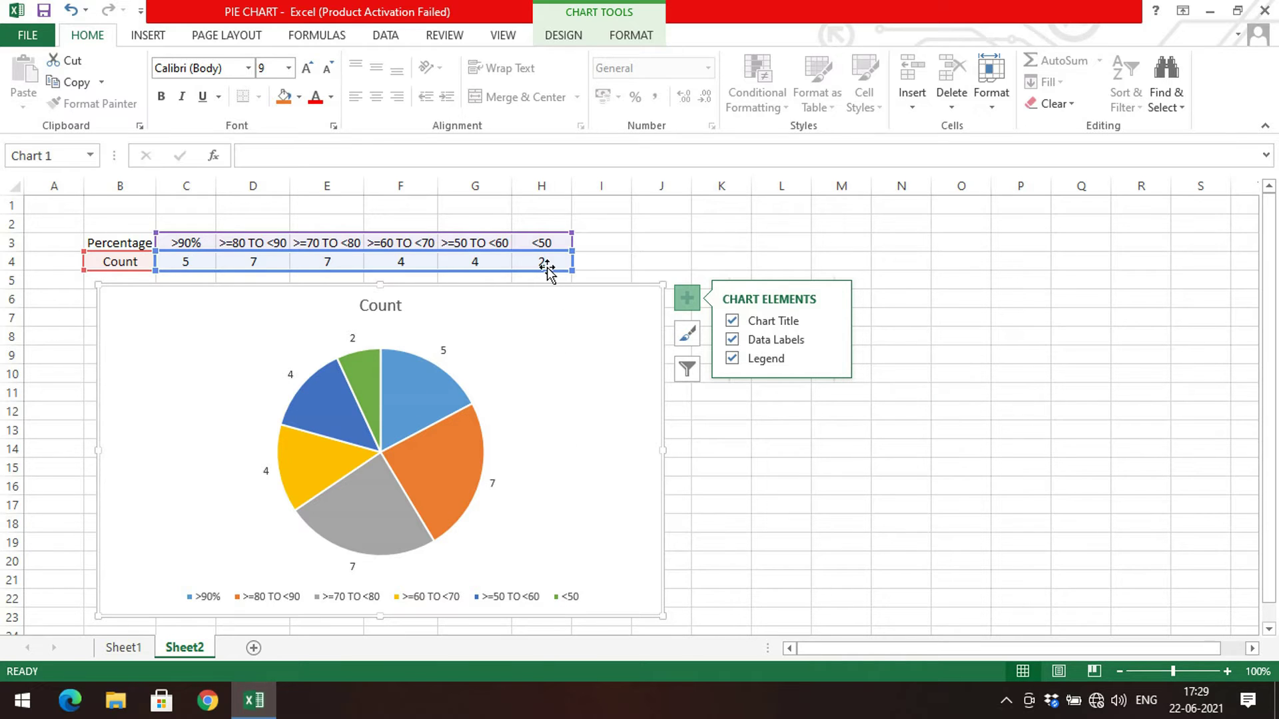
pyautogui.moveTo(358, 347)
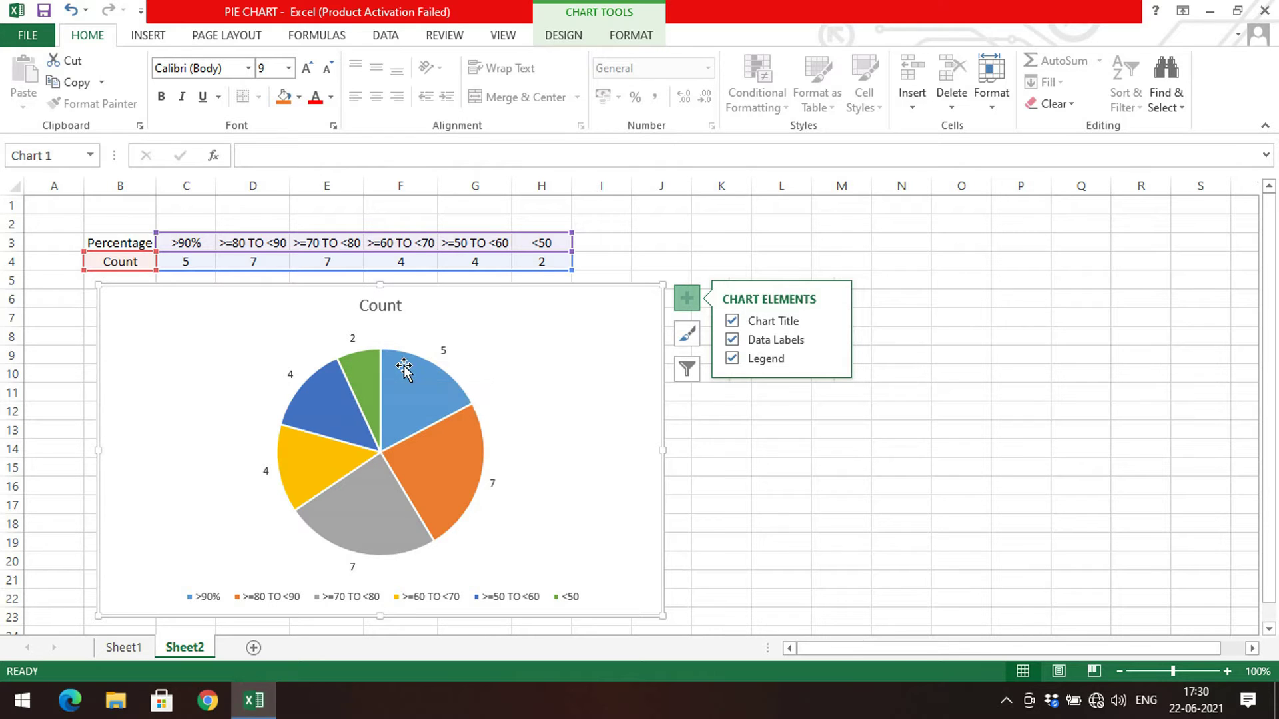
pyautogui.moveTo(403, 367)
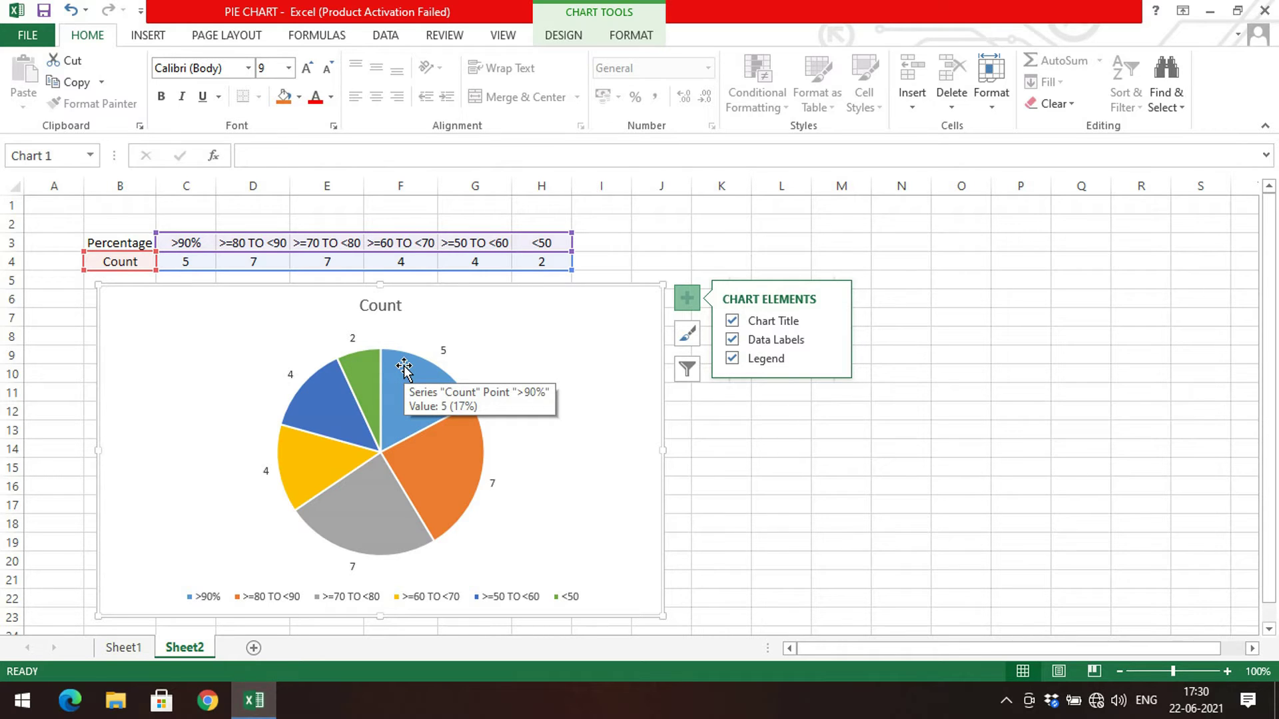
pyautogui.click(832, 339)
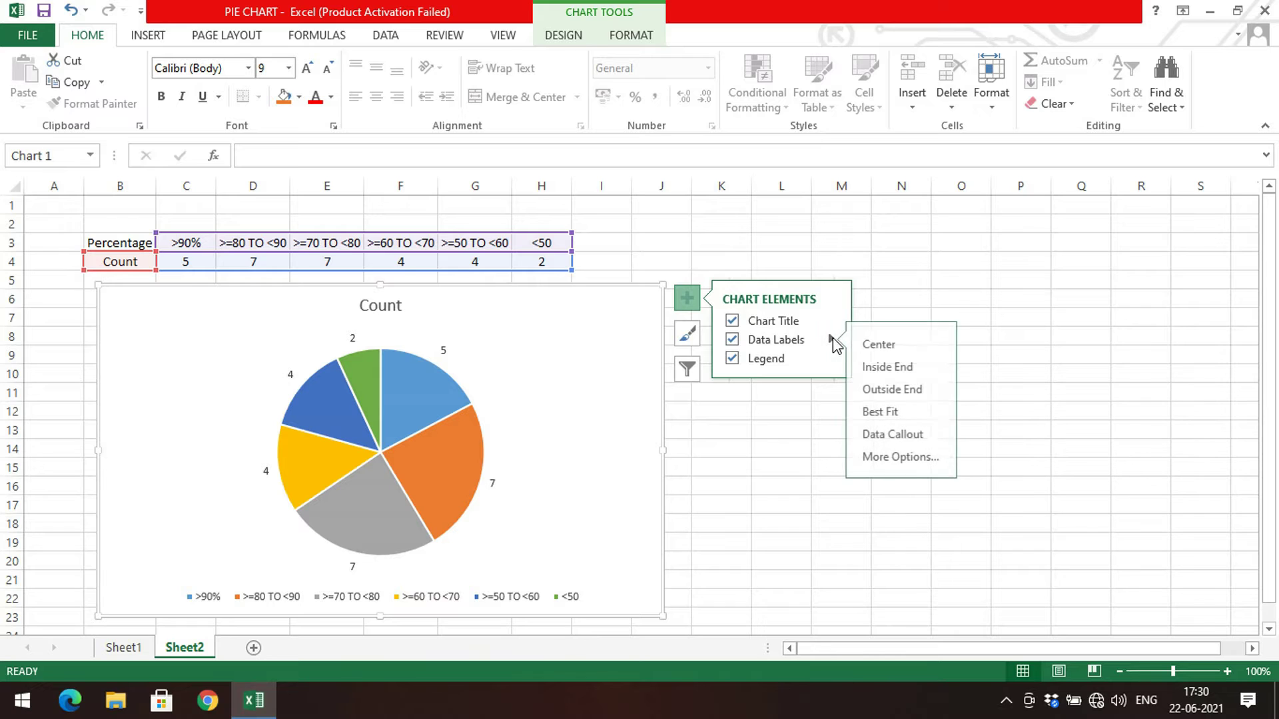
pyautogui.click(893, 436)
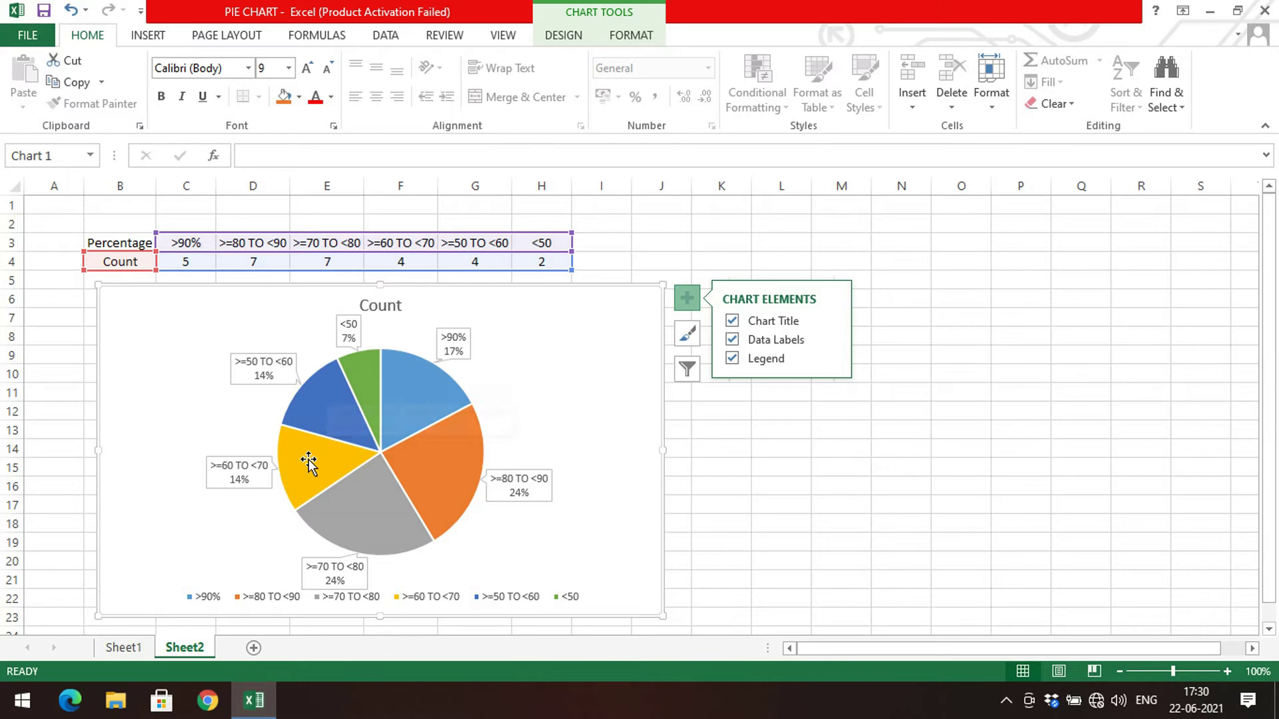
pyautogui.moveTo(295, 458)
pyautogui.click(831, 339)
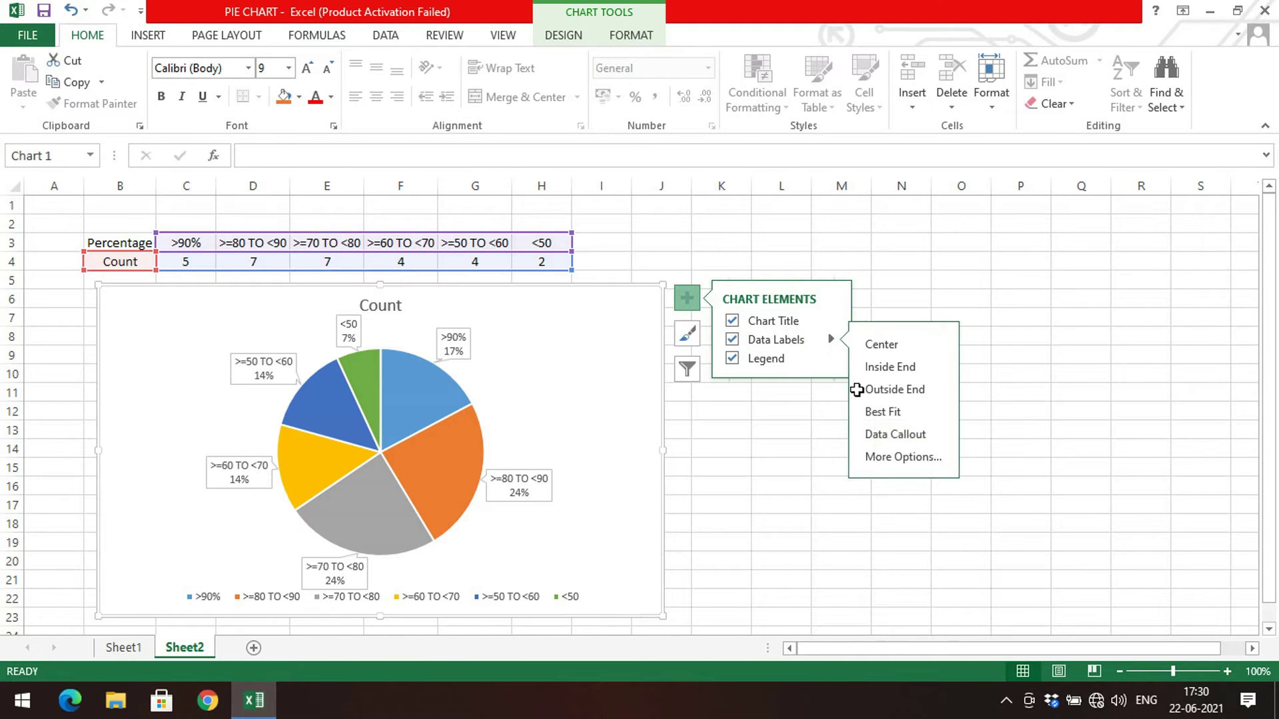
pyautogui.click(876, 466)
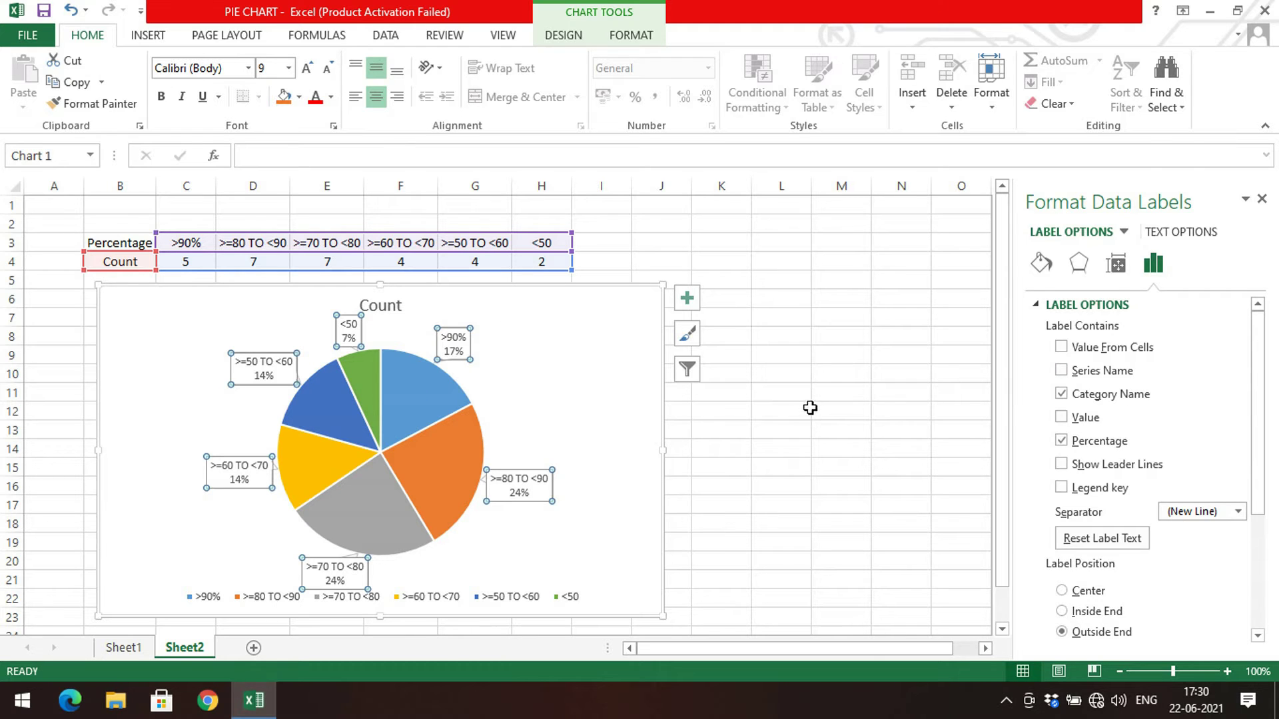
pyautogui.click(1061, 371)
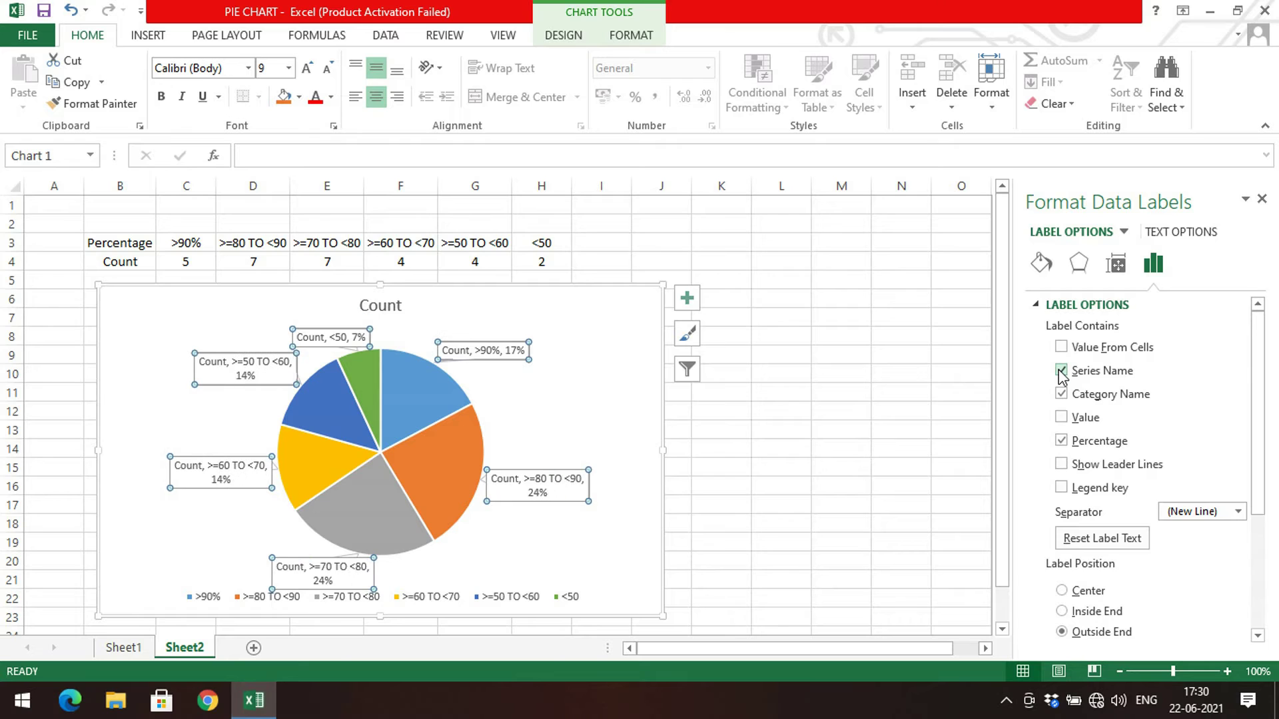
pyautogui.click(1061, 371)
pyautogui.click(1062, 371)
pyautogui.click(1062, 371)
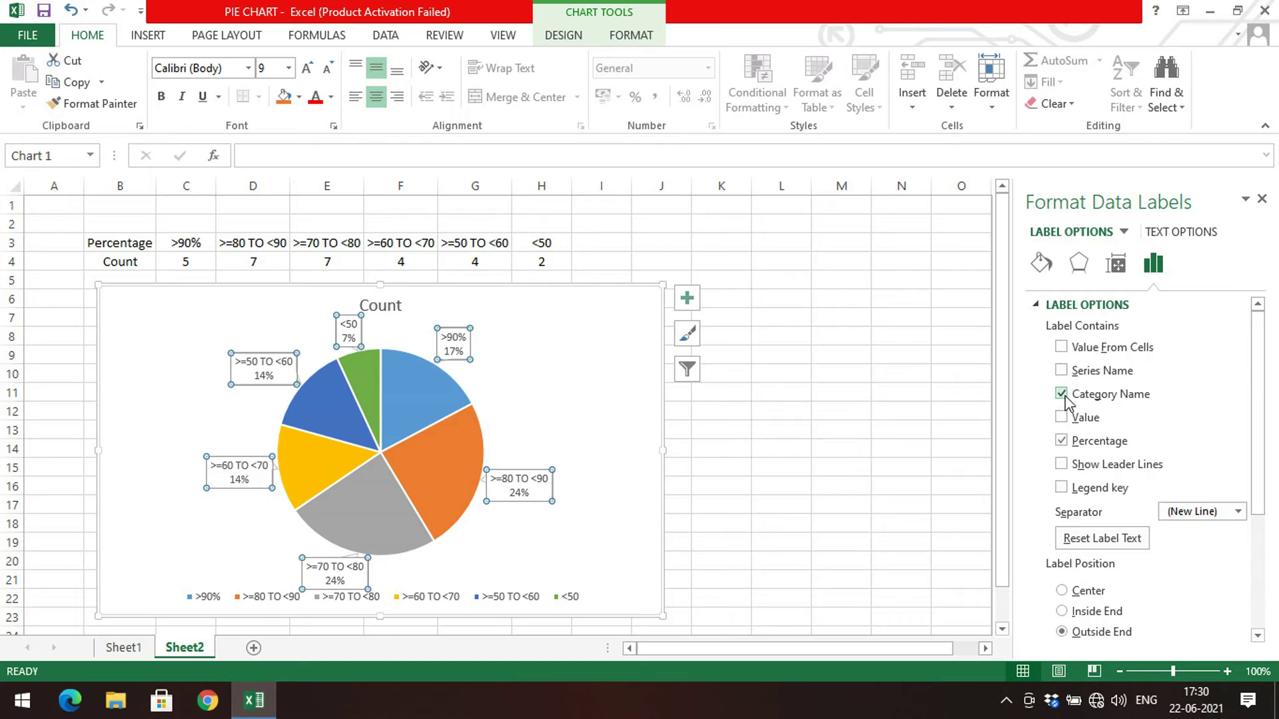
pyautogui.click(1062, 395)
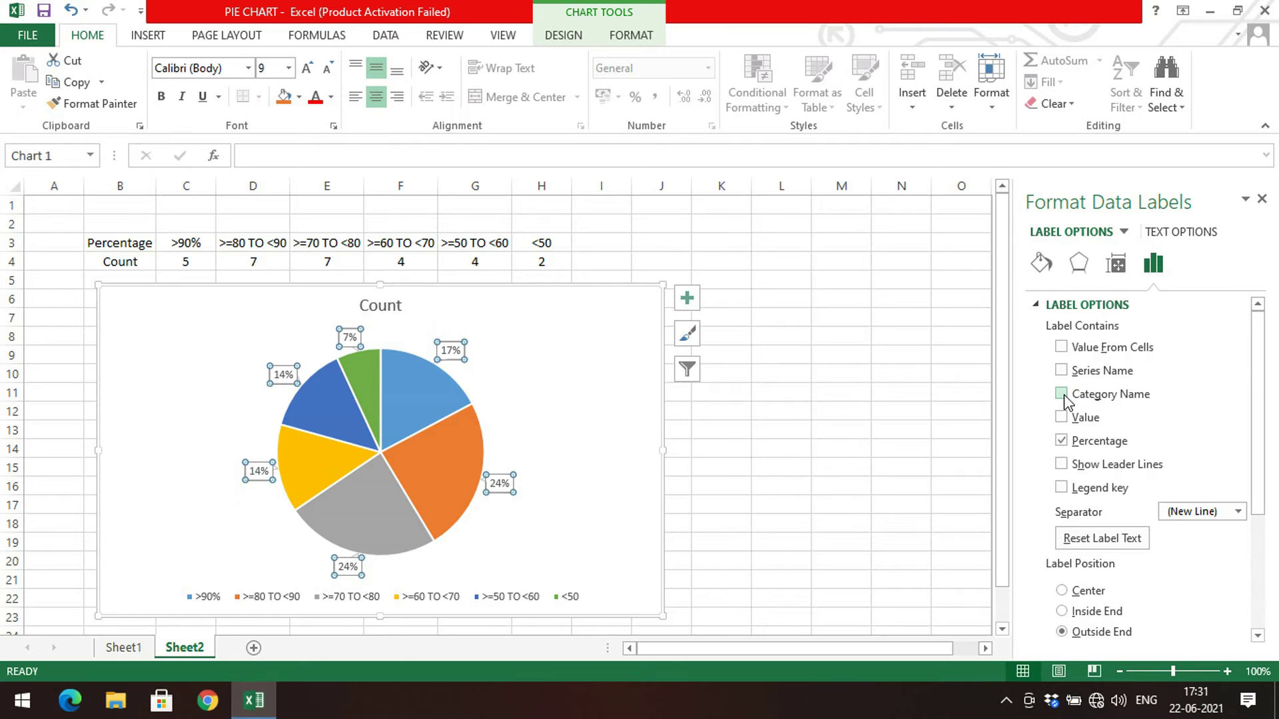
pyautogui.click(1062, 394)
pyautogui.click(1062, 394)
pyautogui.click(1062, 418)
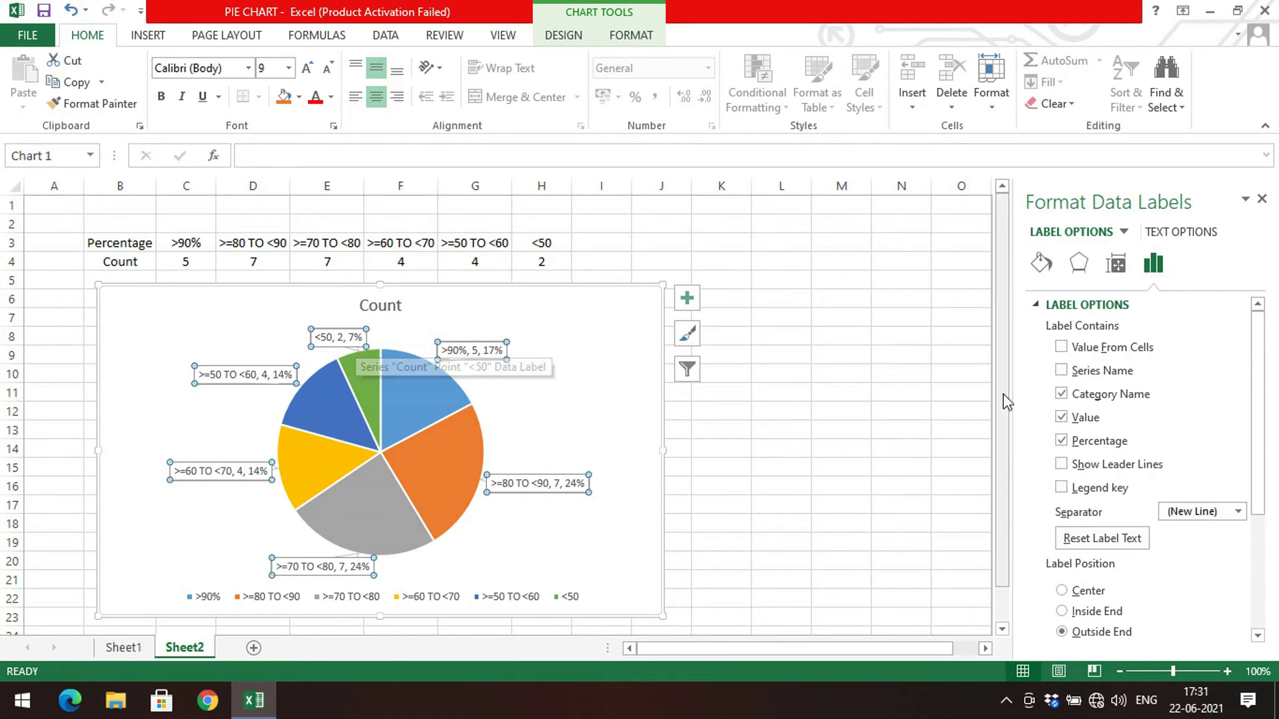
pyautogui.click(1061, 441)
pyautogui.click(1062, 441)
pyautogui.click(1062, 441)
pyautogui.click(1061, 441)
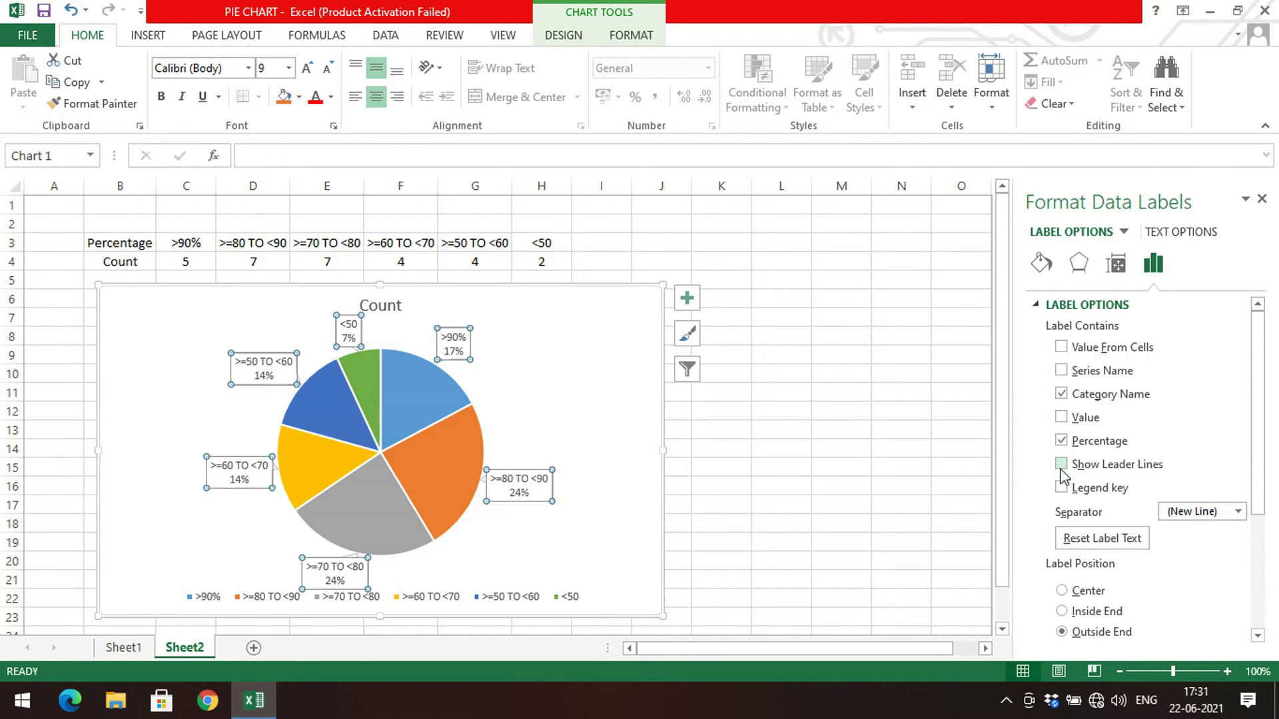
pyautogui.click(1062, 491)
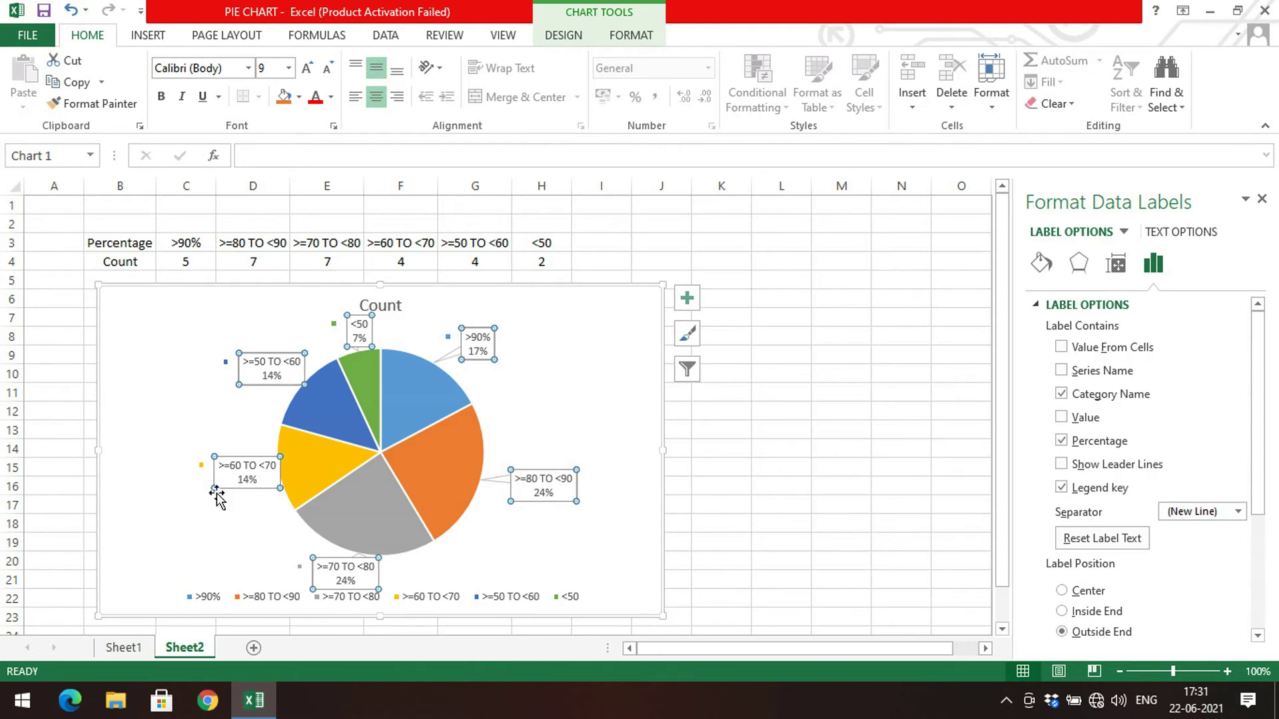
pyautogui.click(1063, 489)
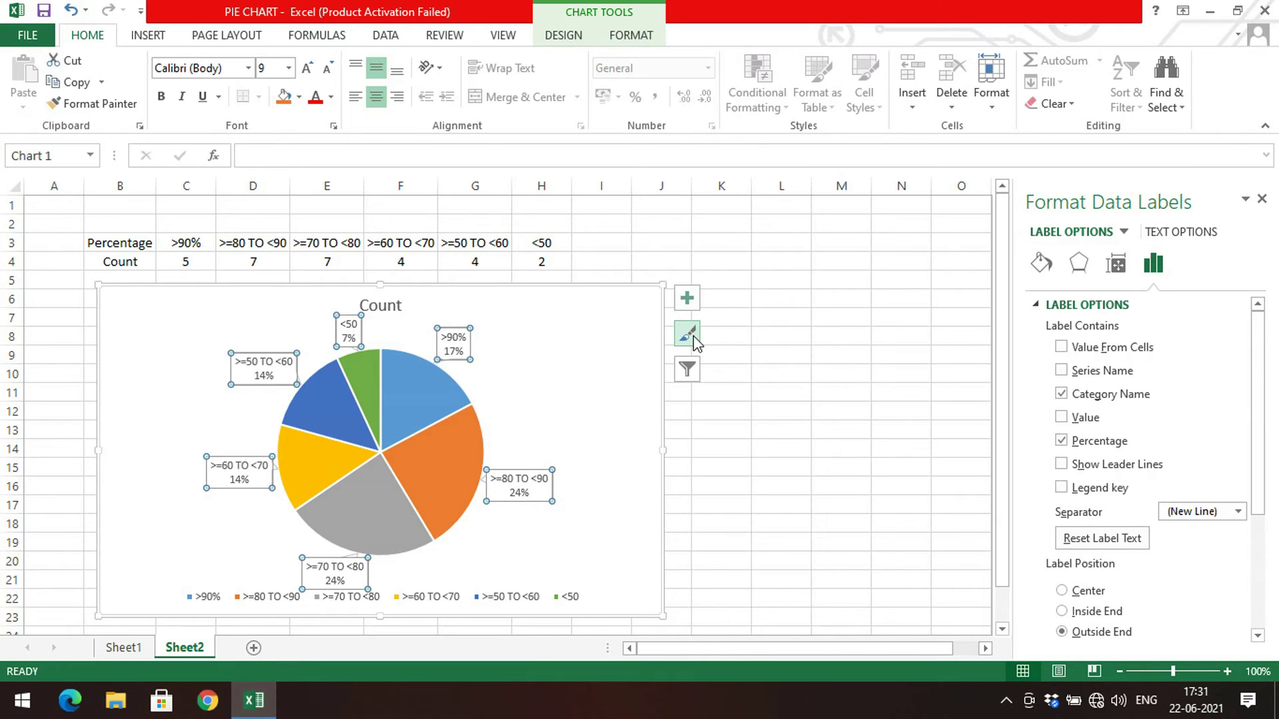
pyautogui.click(686, 298)
pyautogui.click(704, 303)
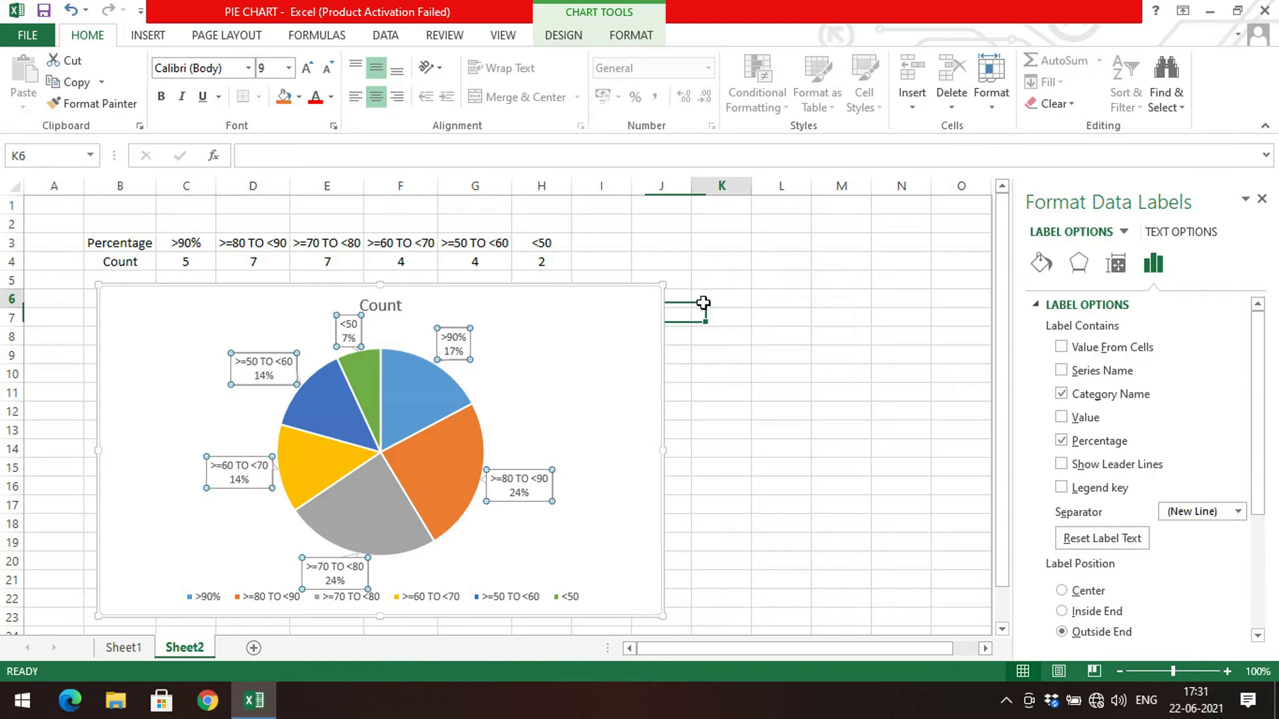
# - Close the Format pane and browse the pie chart's Chart Styles gallery
pyautogui.click(1261, 198)
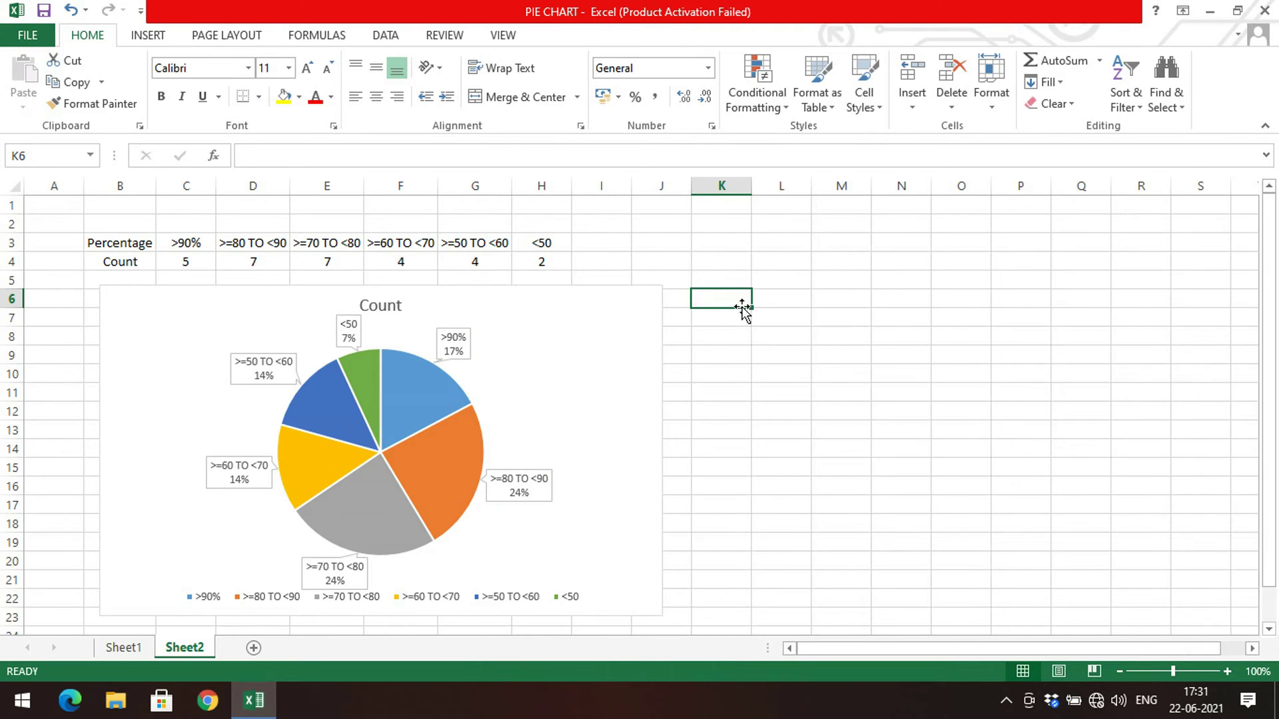
pyautogui.click(640, 336)
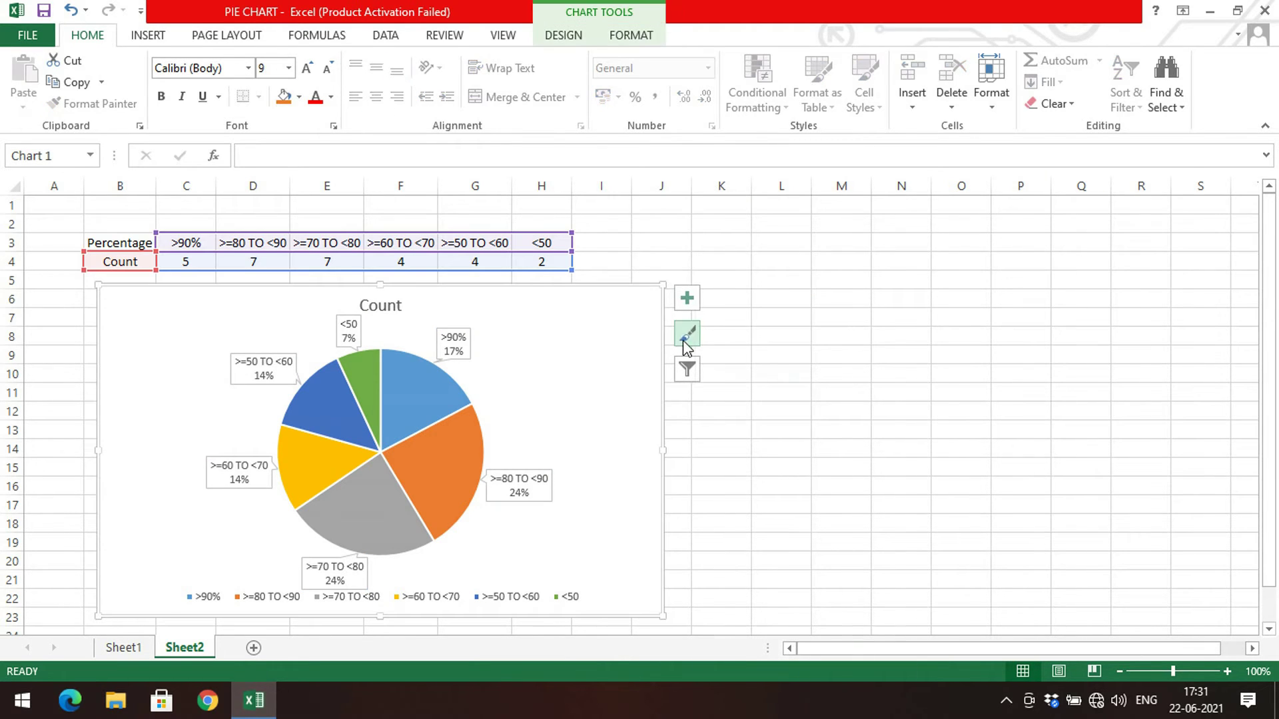
pyautogui.click(687, 334)
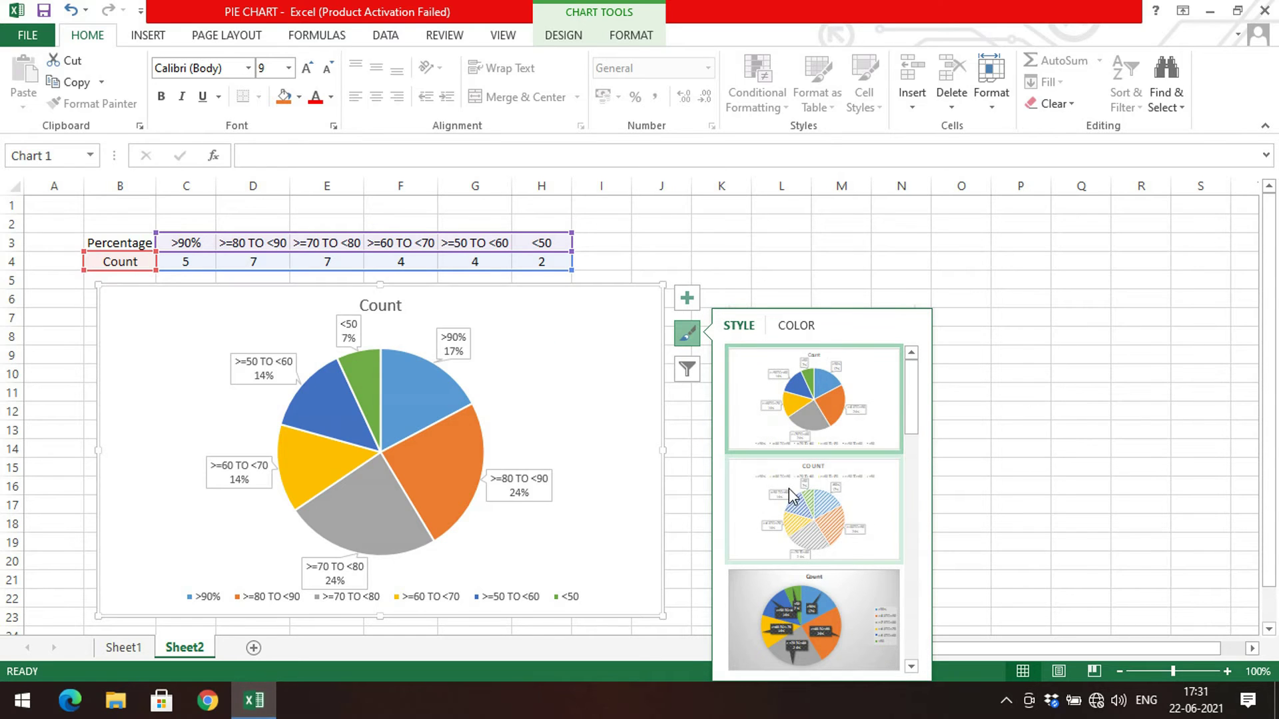
pyautogui.scroll(-3, 796, 467)
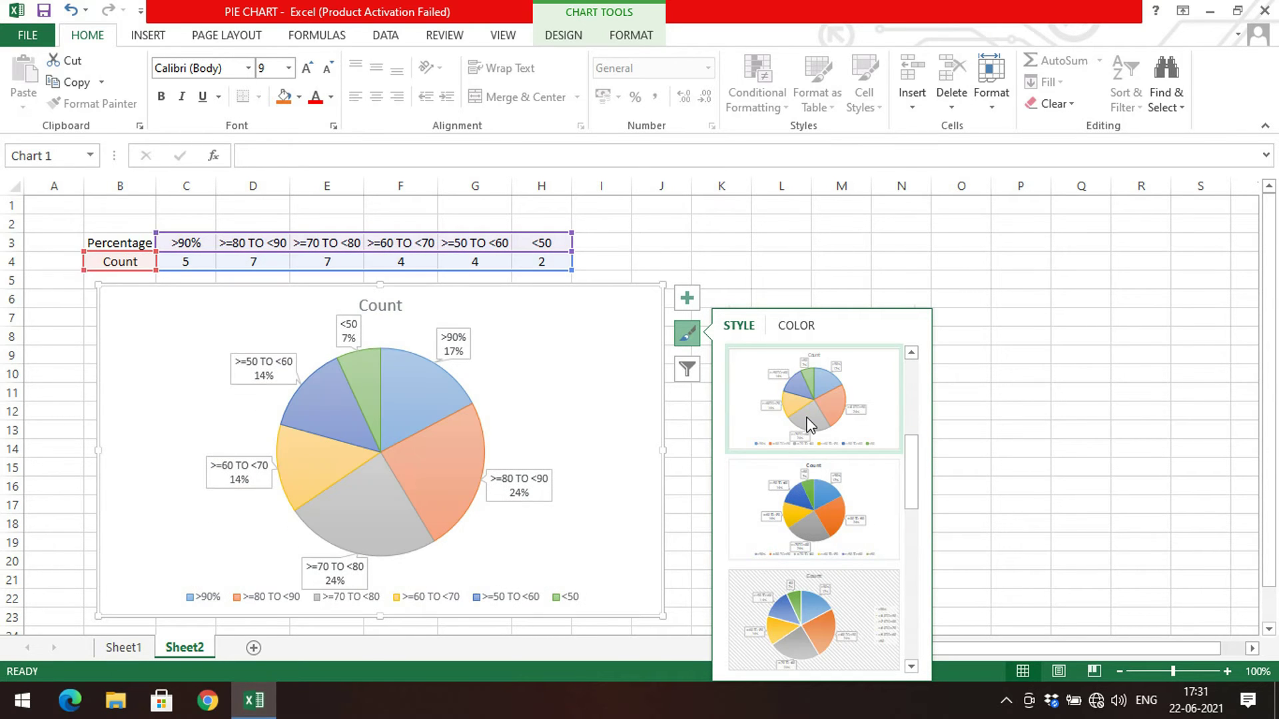
pyautogui.scroll(3, 808, 423)
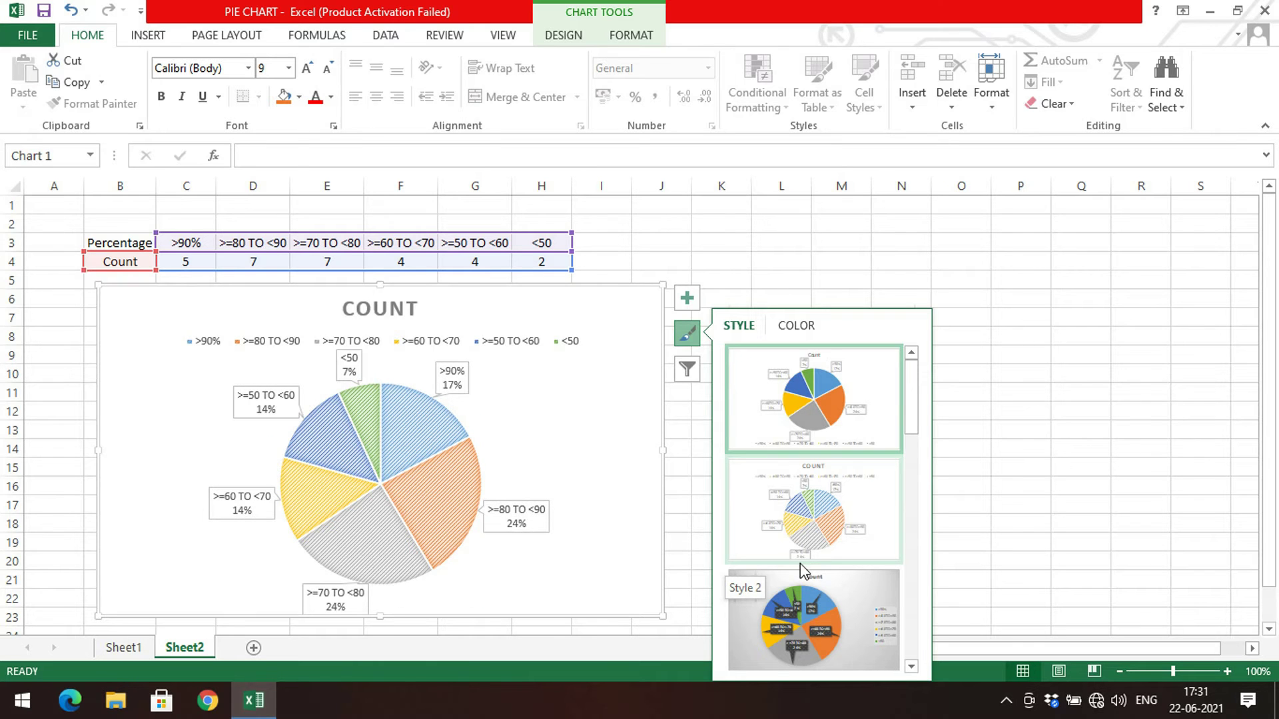
pyautogui.scroll(-3, 803, 533)
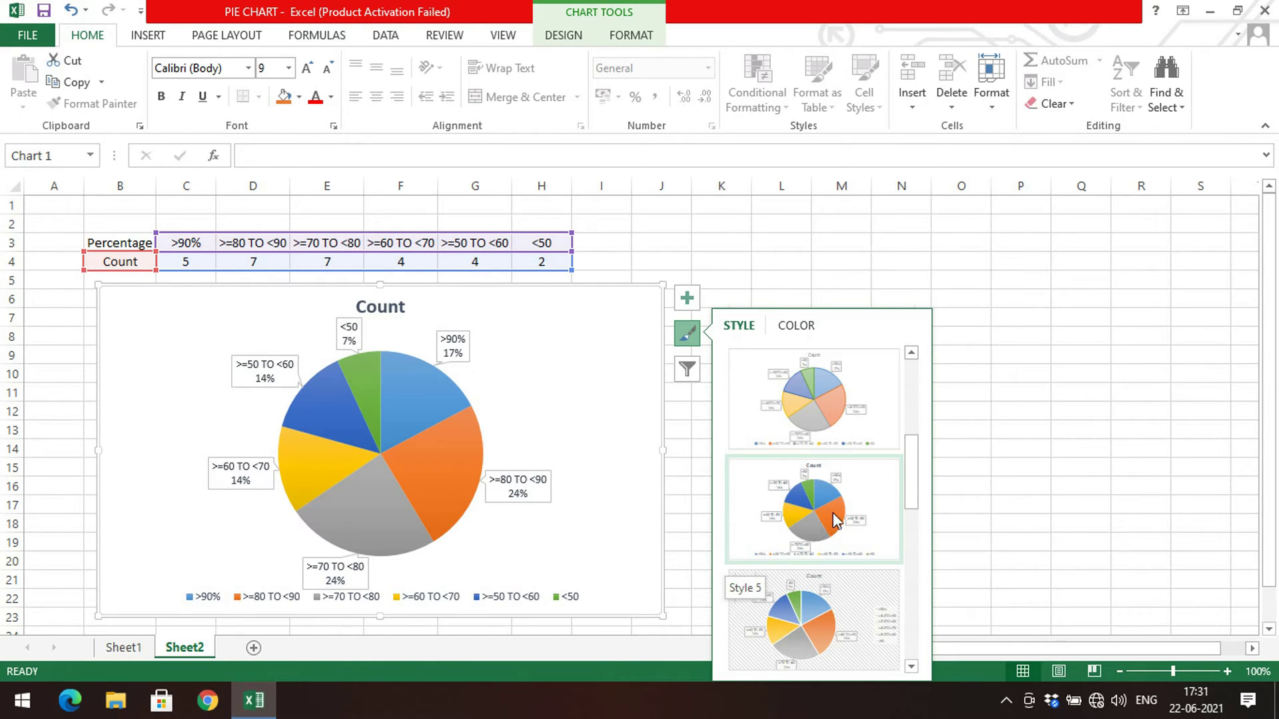
pyautogui.click(907, 358)
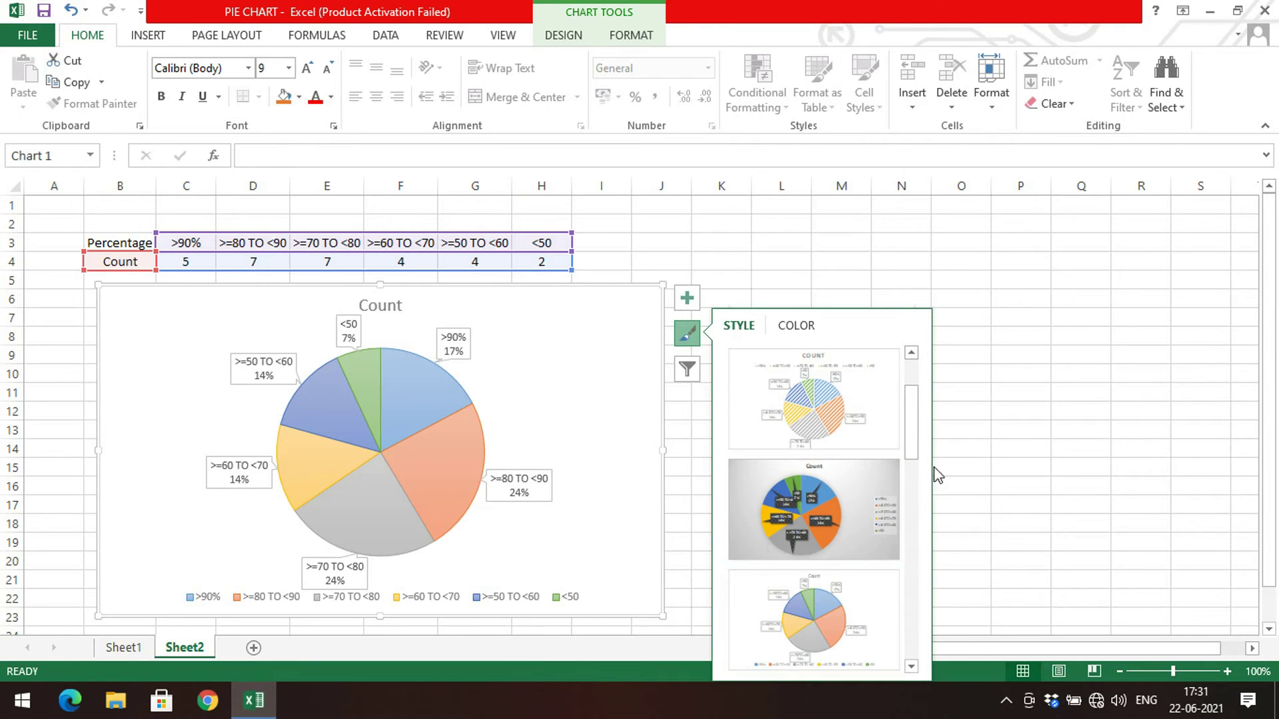
pyautogui.moveTo(911, 433); pyautogui.dragTo(908, 557)
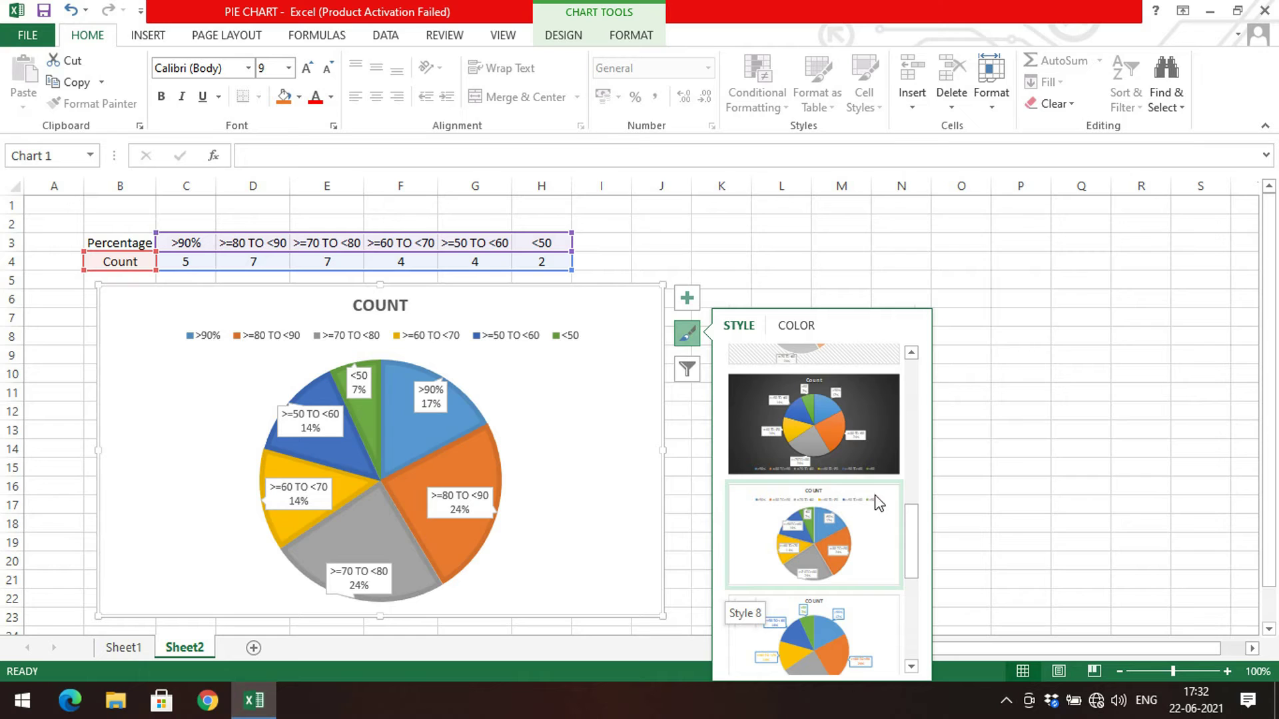
pyautogui.click(798, 326)
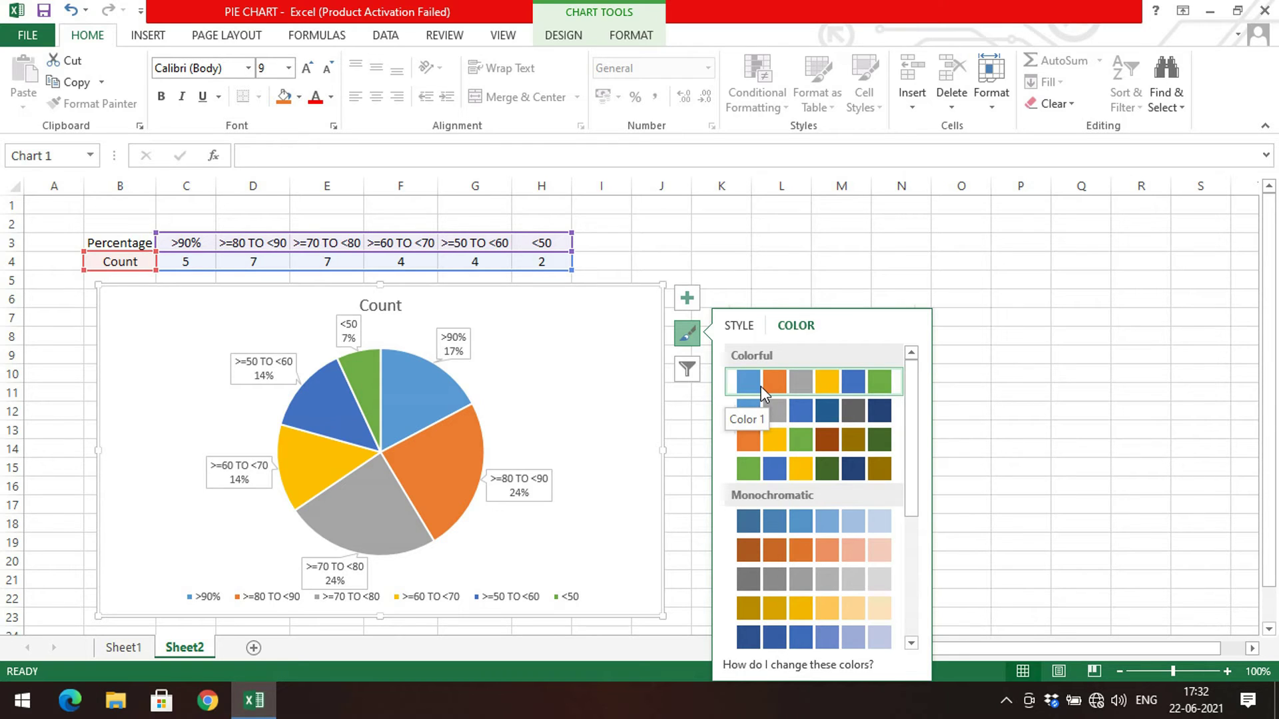
# - Recolour the pie with the orange Monochromatic palette, after briefly trying the blue one
pyautogui.scroll(-1, 922, 506)
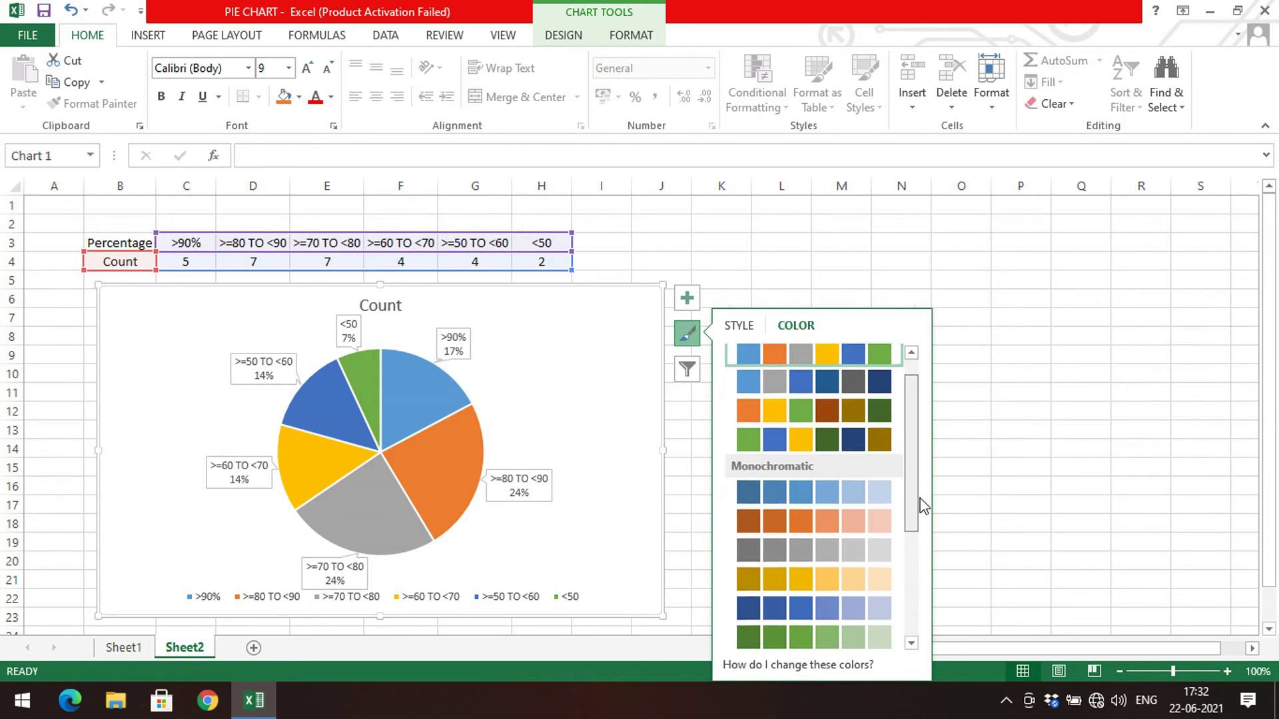
pyautogui.scroll(-1, 923, 506)
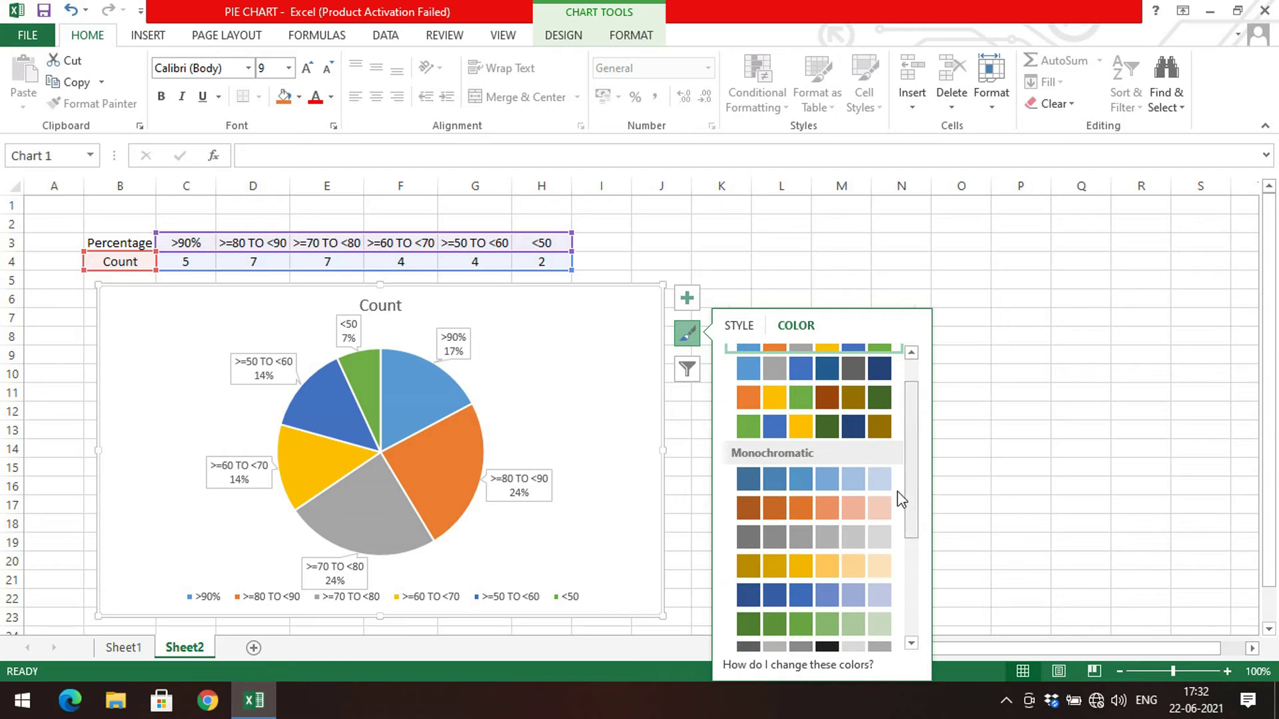
pyautogui.click(747, 478)
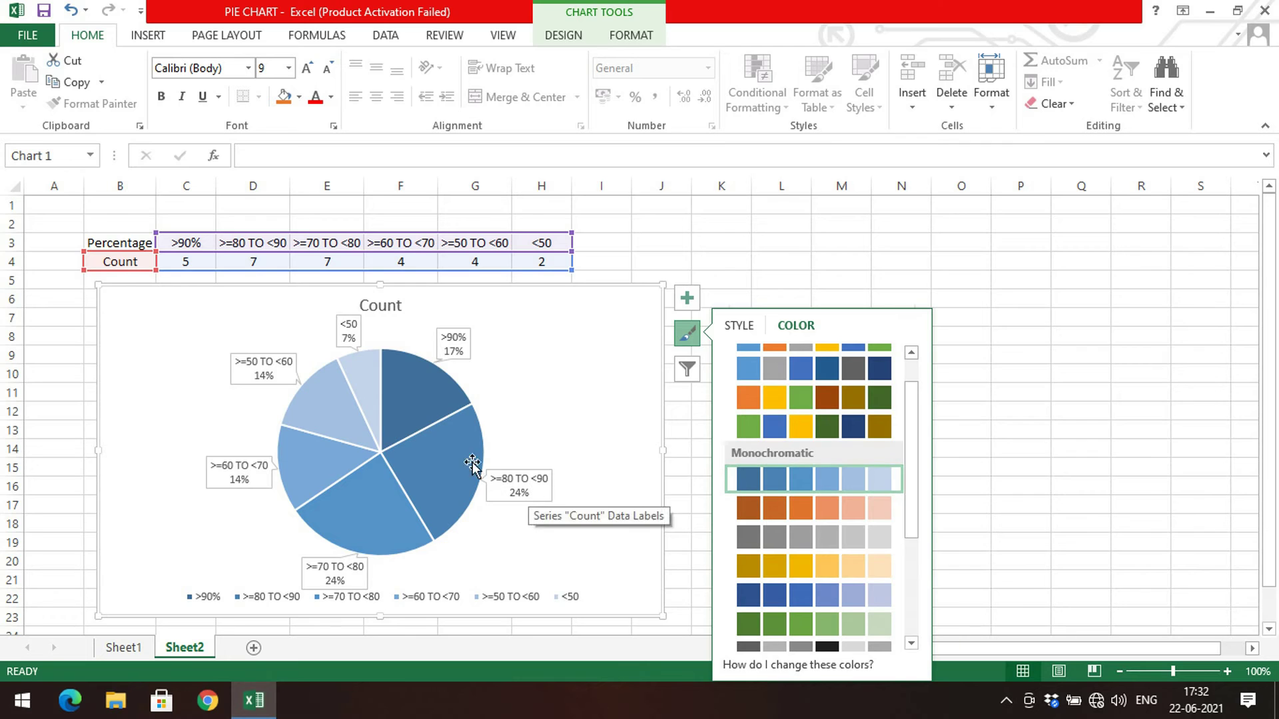
pyautogui.moveTo(360, 512)
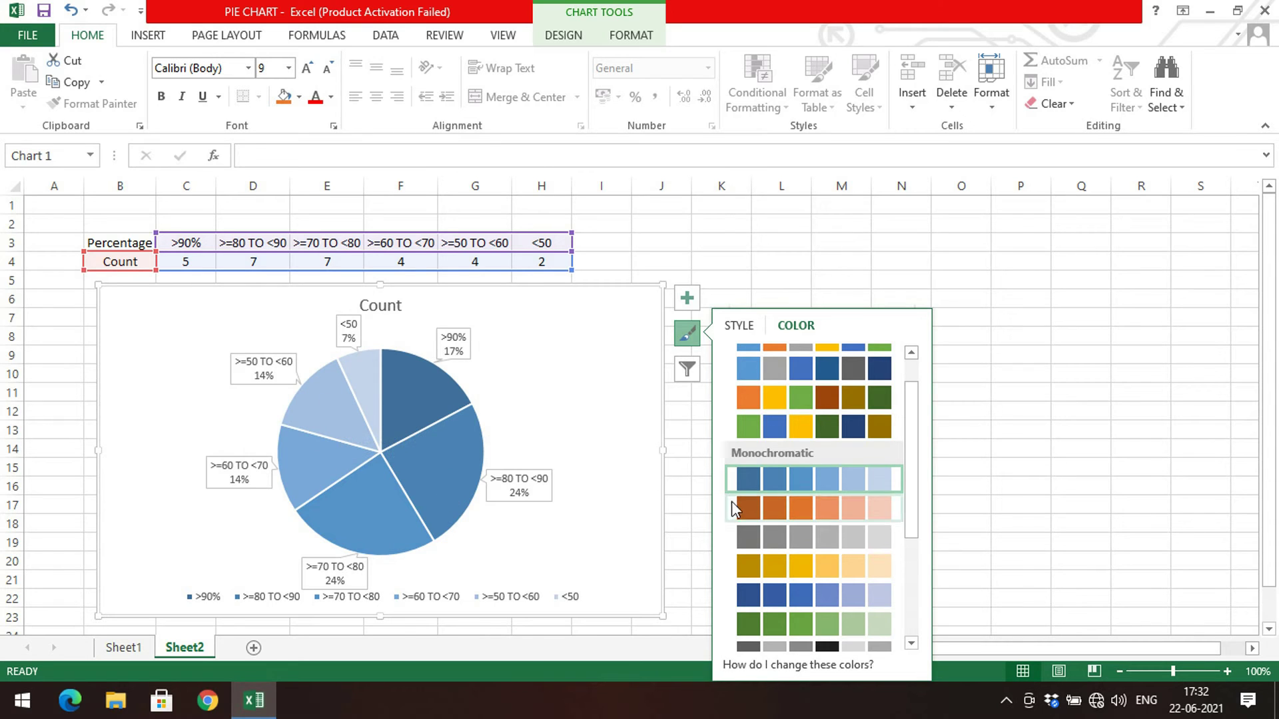
pyautogui.click(748, 512)
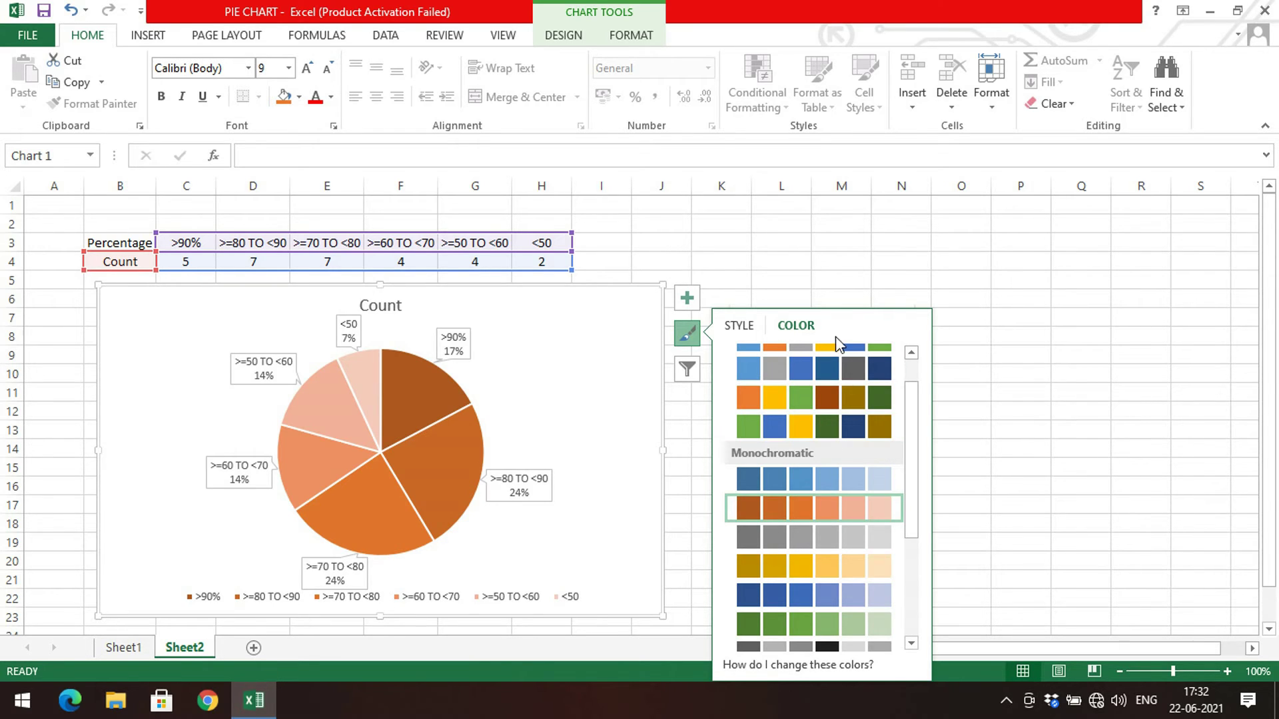
pyautogui.click(739, 326)
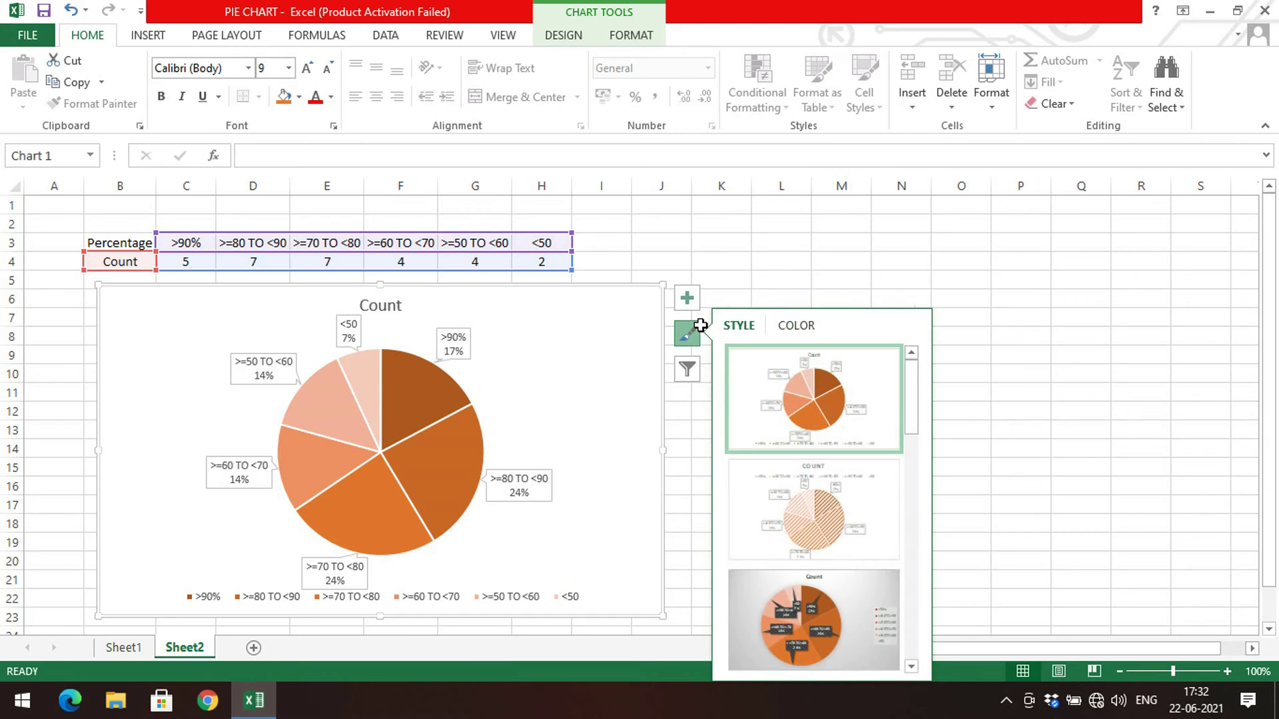
pyautogui.click(733, 280)
pyautogui.click(505, 312)
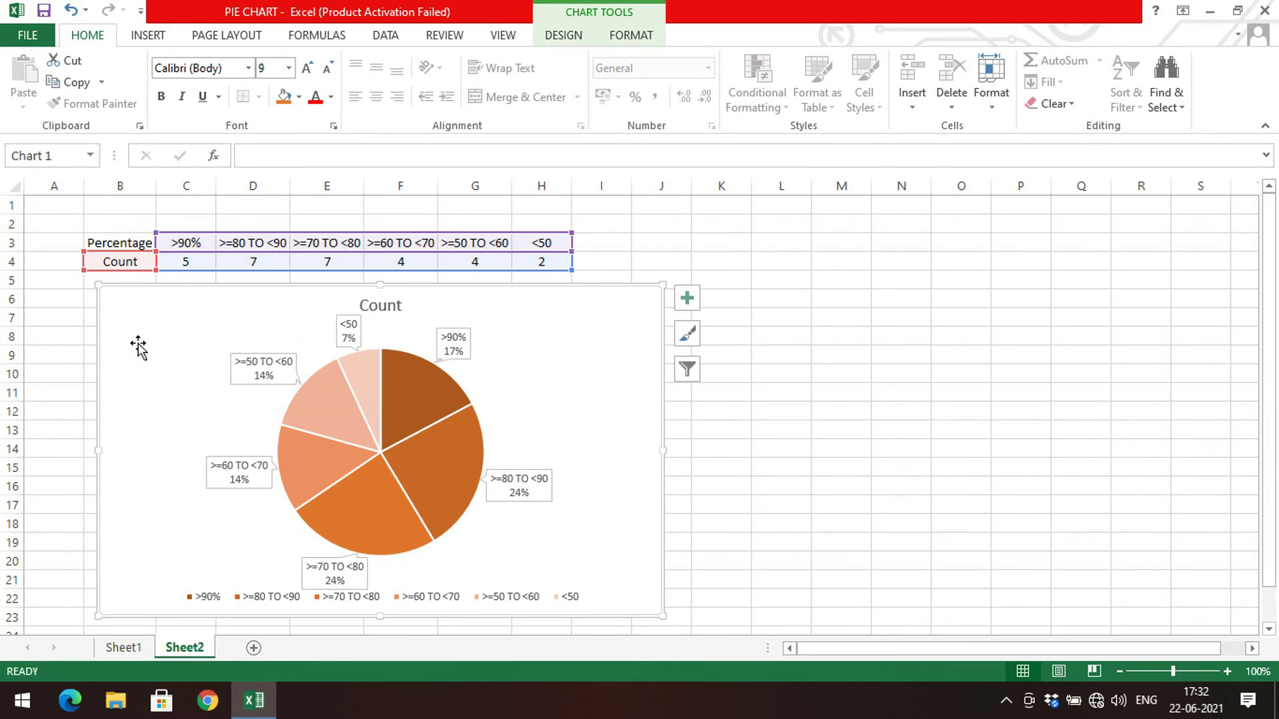
# - Insert a 3-D pie chart from the B3:H4 table
pyautogui.click(789, 408)
pyautogui.click(113, 244)
pyautogui.moveTo(112, 245); pyautogui.dragTo(542, 262)
pyautogui.click(141, 37)
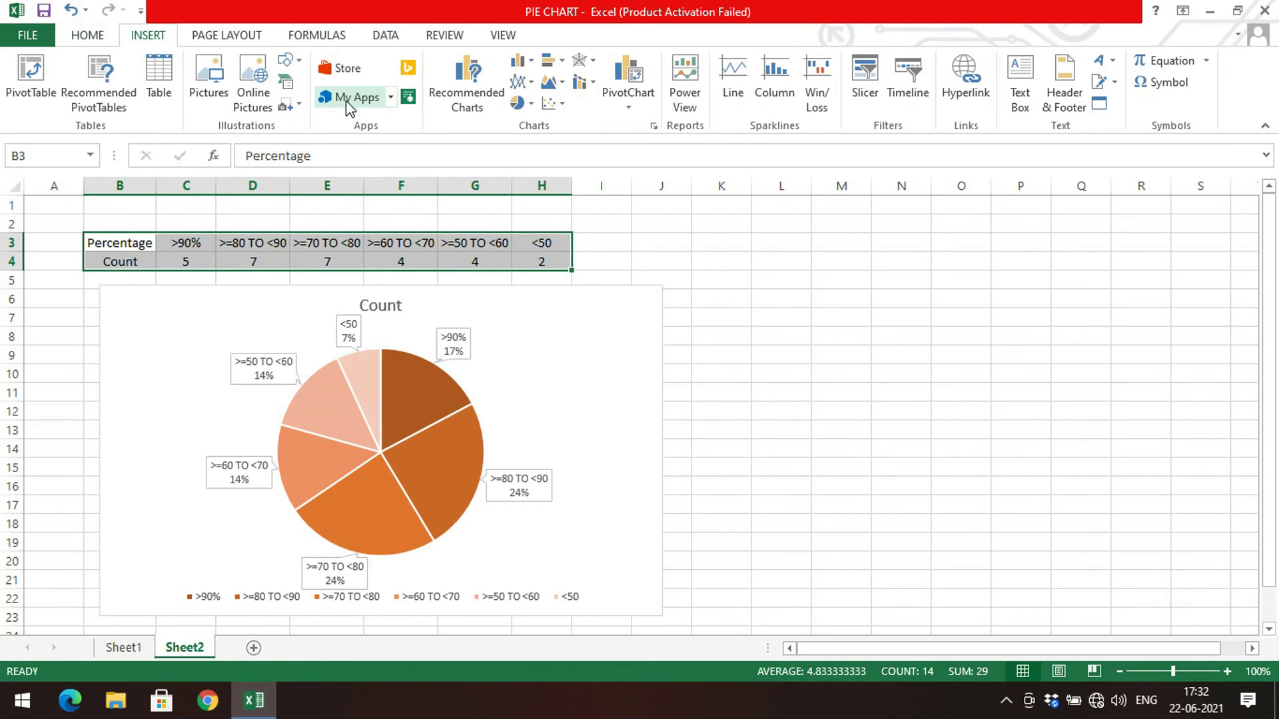
pyautogui.click(527, 103)
pyautogui.click(535, 224)
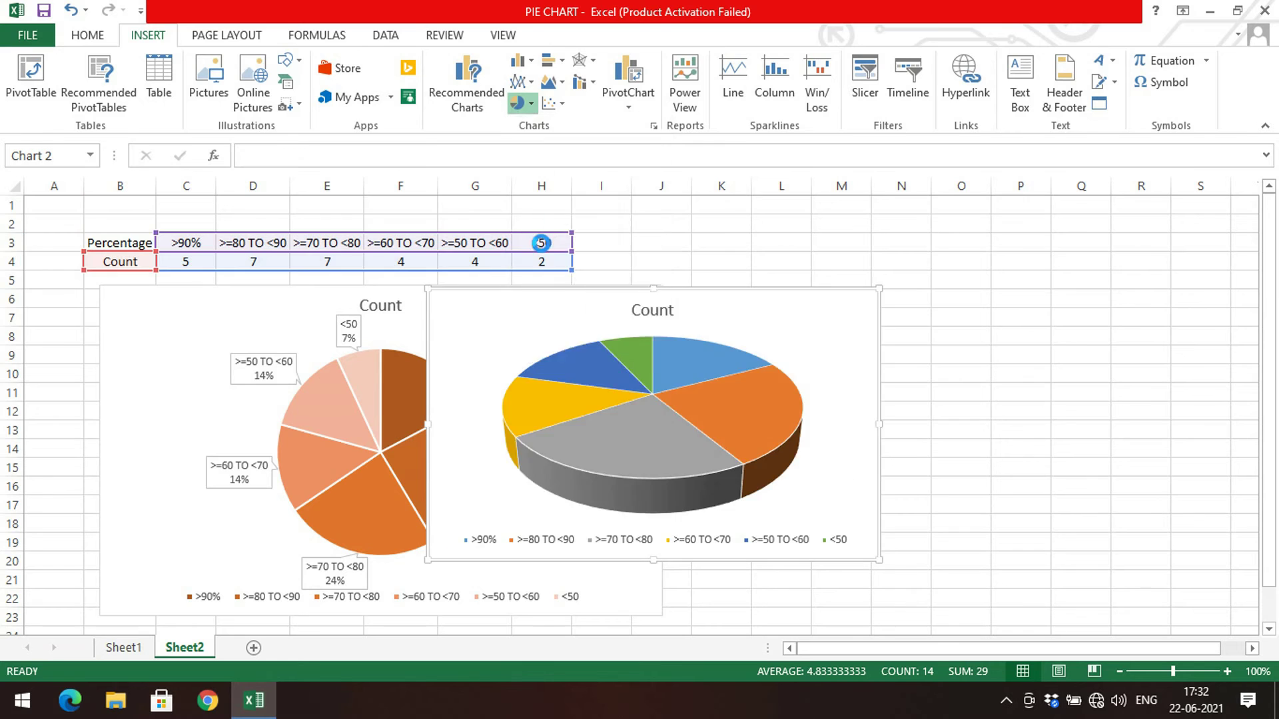
# - Place the enlarged 3-D pie beside the 2-D pie, shifting the 2-D pie further left
pyautogui.moveTo(623, 321); pyautogui.dragTo(799, 226)
pyautogui.moveTo(1152, 483); pyautogui.dragTo(1200, 532)
pyautogui.moveTo(1085, 466)
pyautogui.mouseDown()
pyautogui.moveTo(1070, 479)
pyautogui.moveTo(1089, 457)
pyautogui.mouseUp()
pyautogui.moveTo(1173, 511); pyautogui.dragTo(1153, 531)
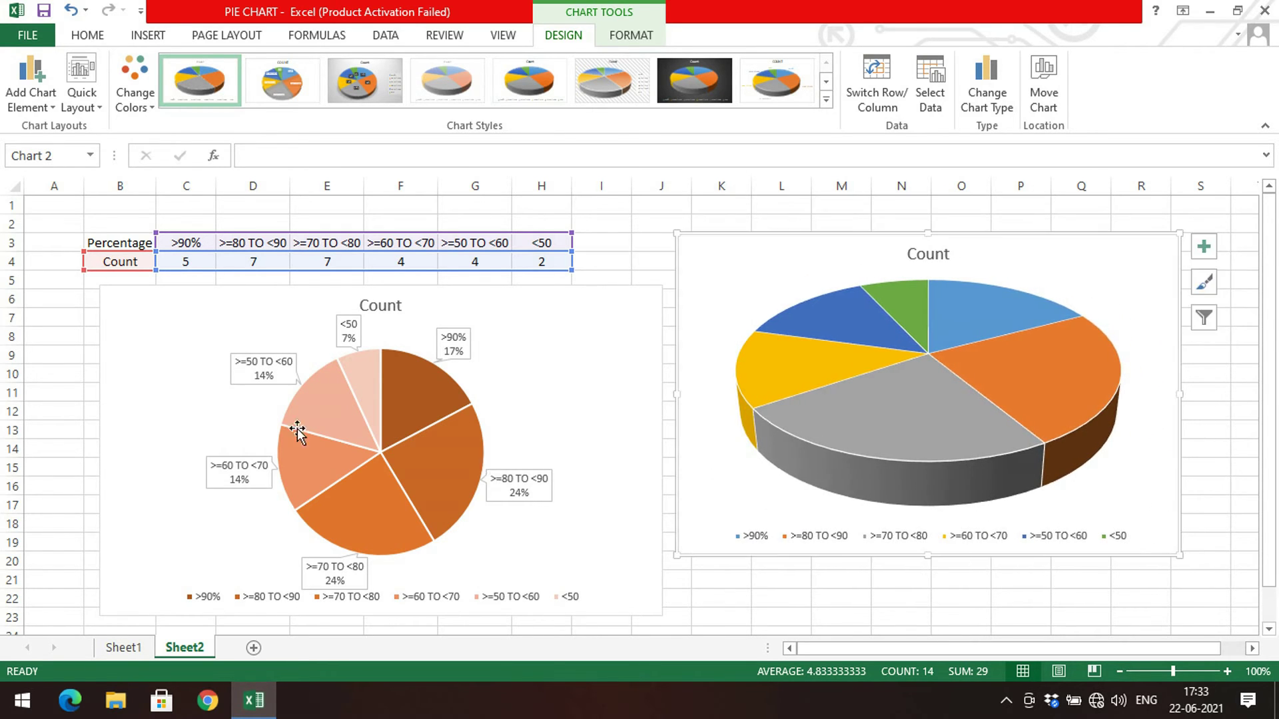
pyautogui.moveTo(134, 347); pyautogui.dragTo(77, 337)
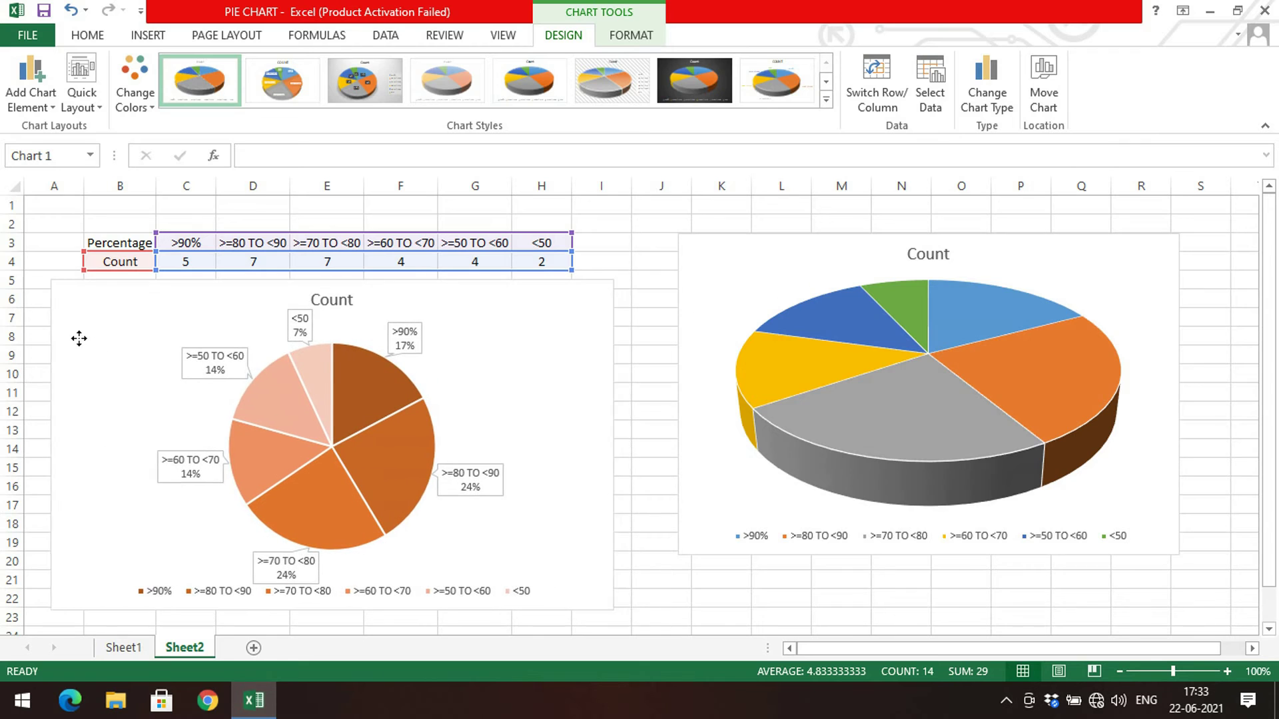
pyautogui.click(688, 293)
pyautogui.moveTo(653, 319); pyautogui.dragTo(627, 306)
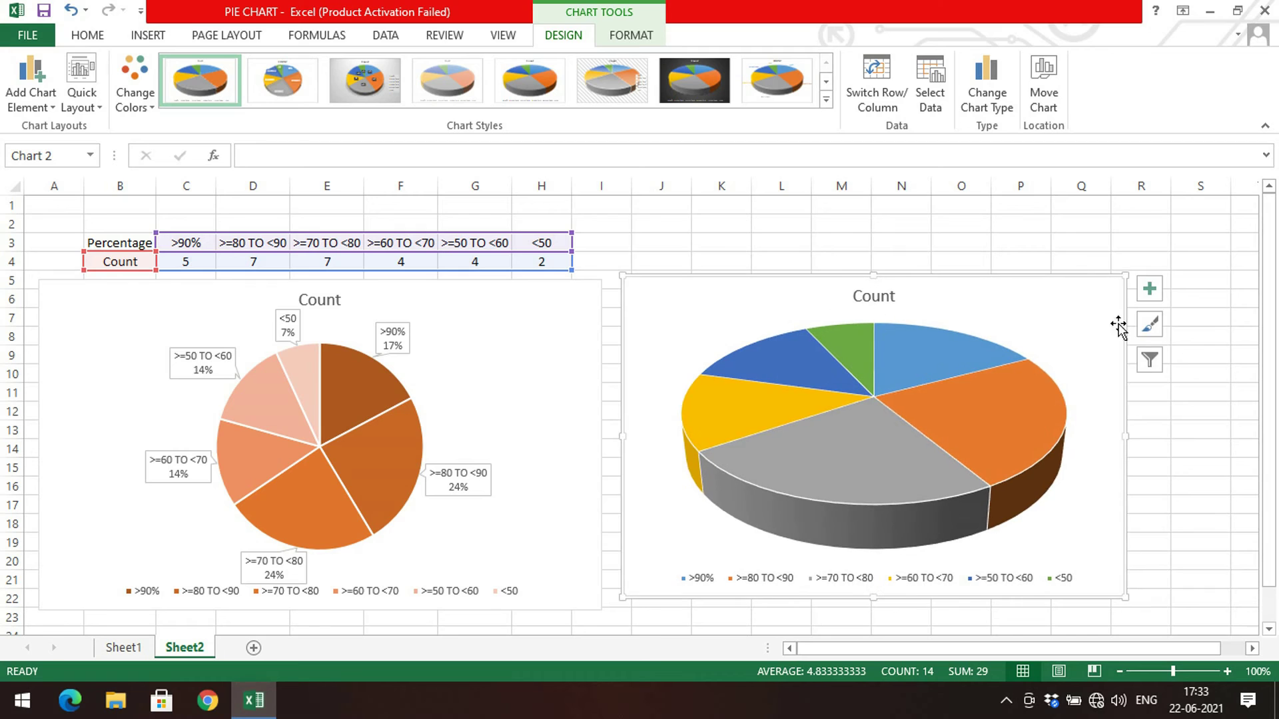
# - Add data labels to the 3-D pie and set them to Data Callout
pyautogui.click(1154, 292)
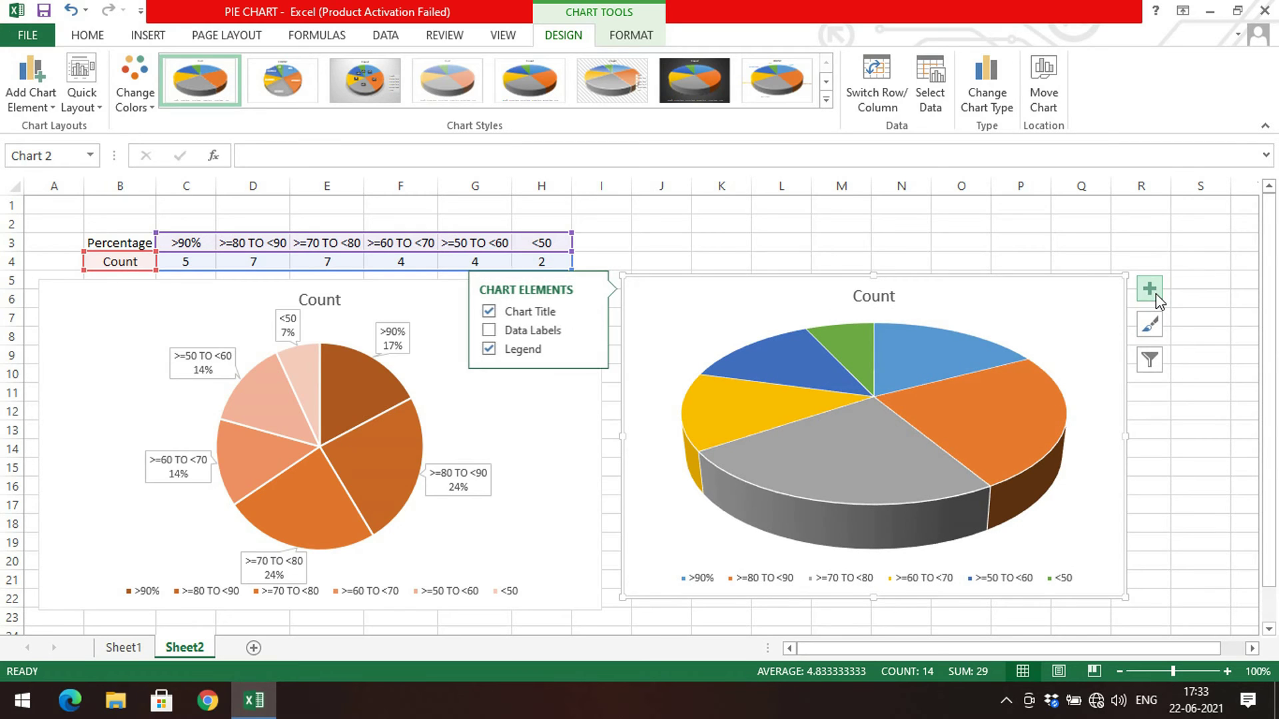
pyautogui.click(572, 332)
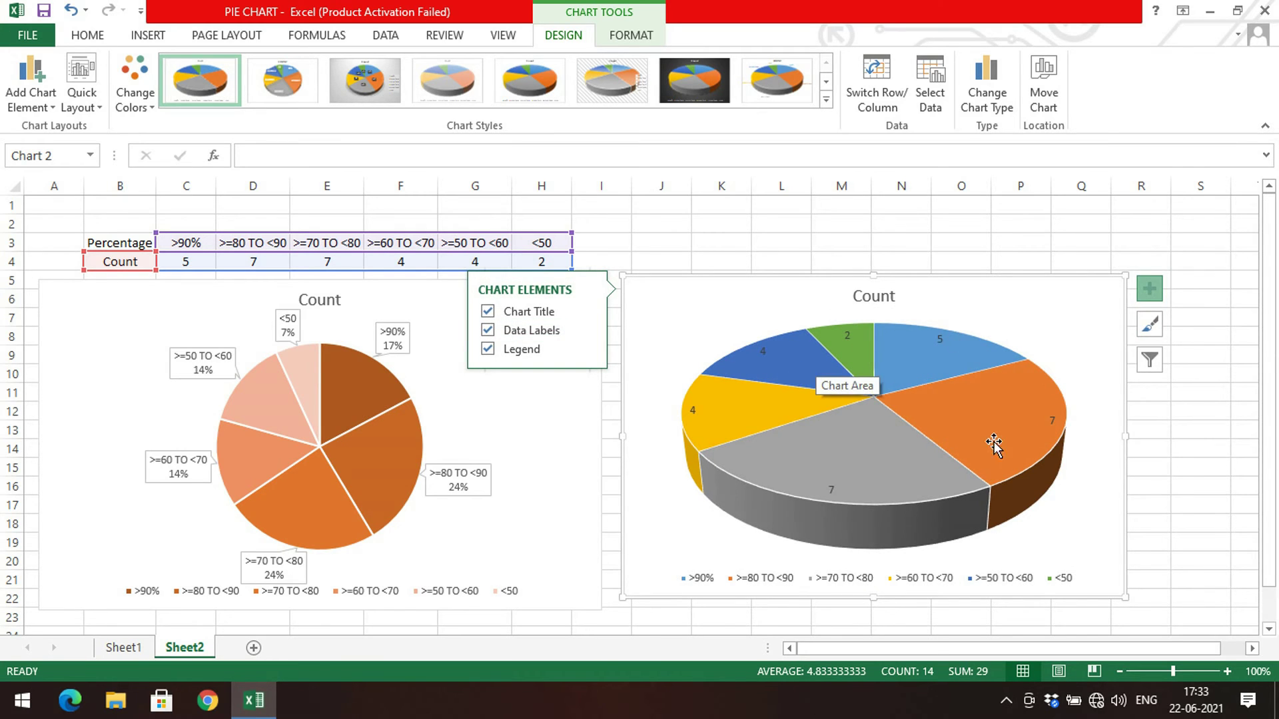
pyautogui.click(587, 331)
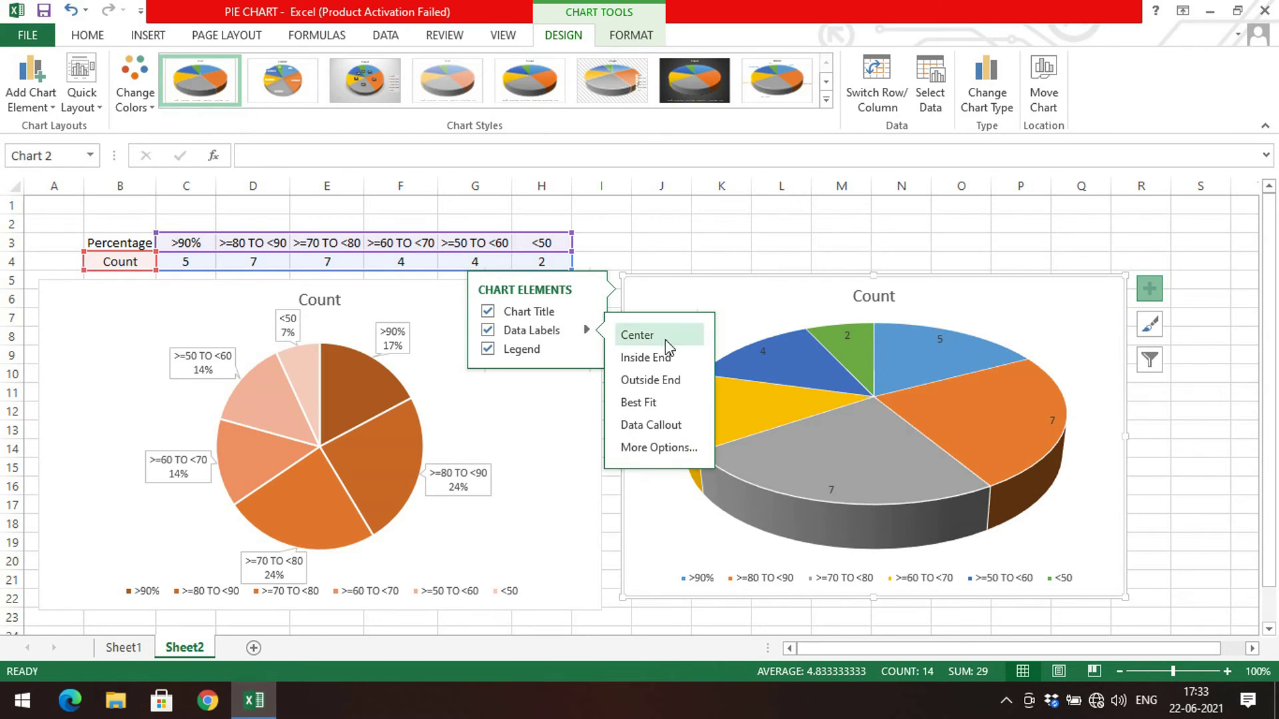
pyautogui.click(648, 432)
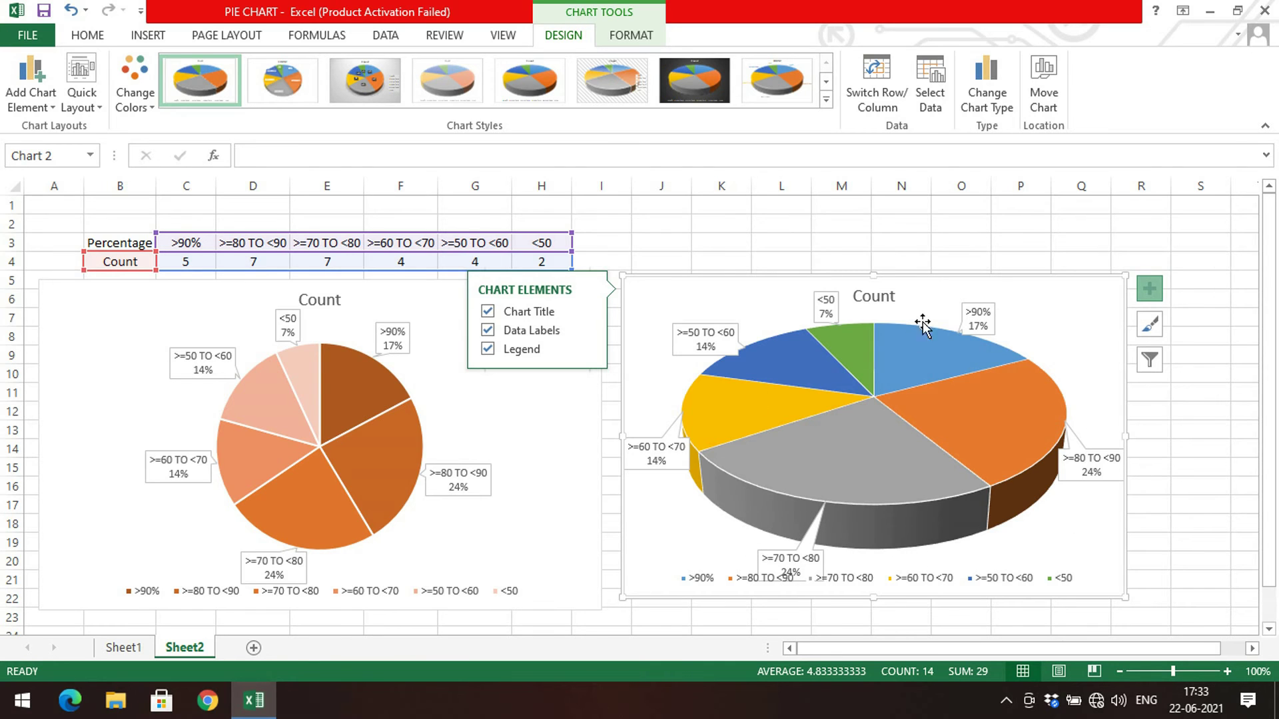
pyautogui.click(1151, 326)
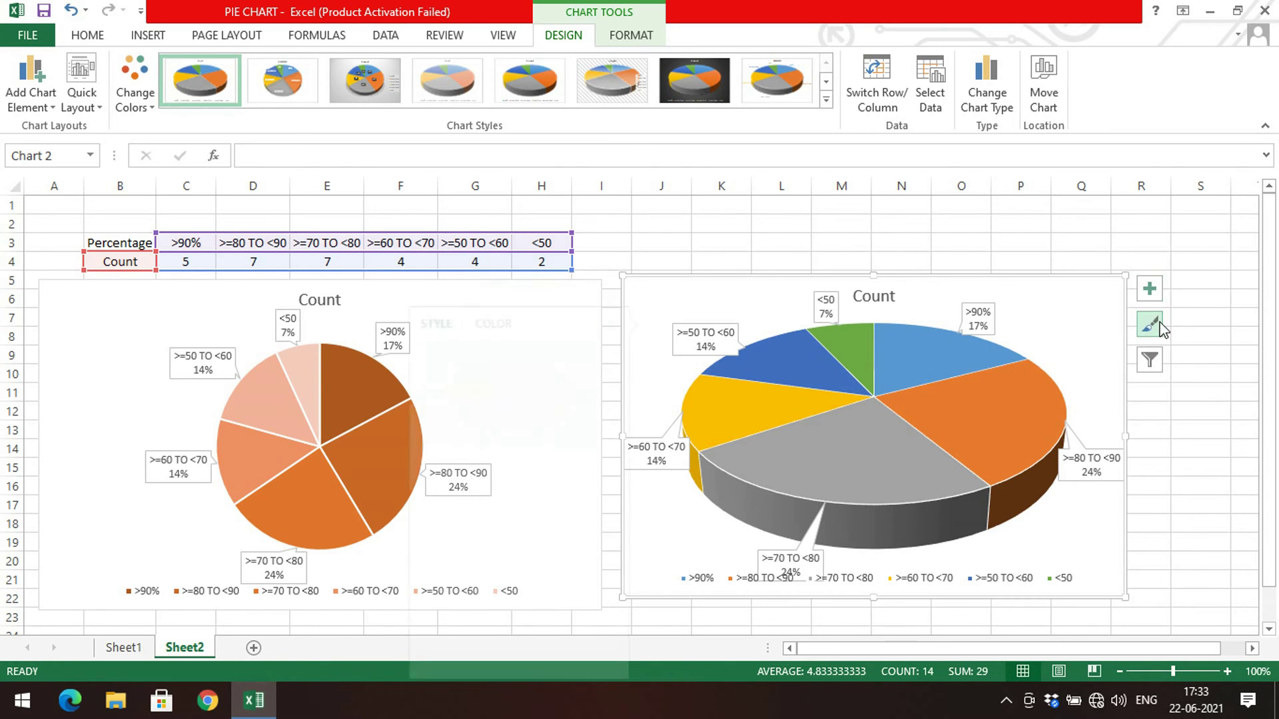
# - Apply the colourful 3-D chart style with a bold title and boxed labels to the 3-D pie
pyautogui.click(507, 507)
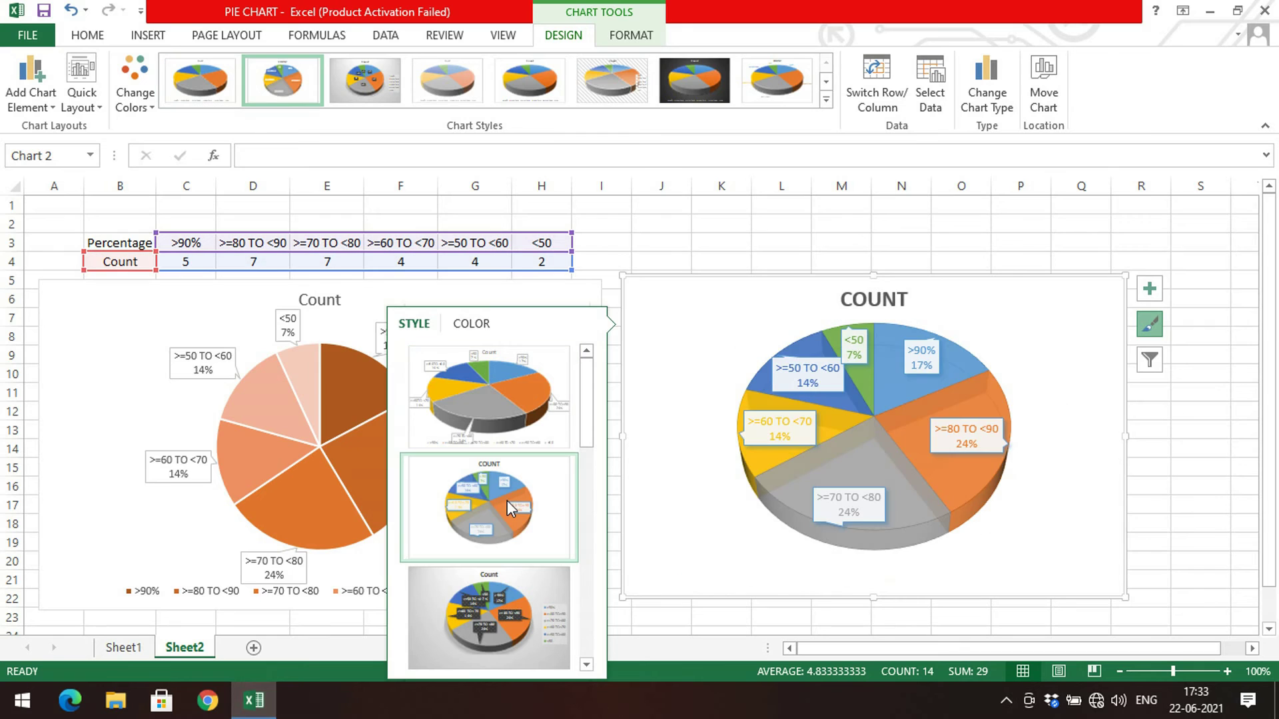
pyautogui.scroll(-2, 572, 492)
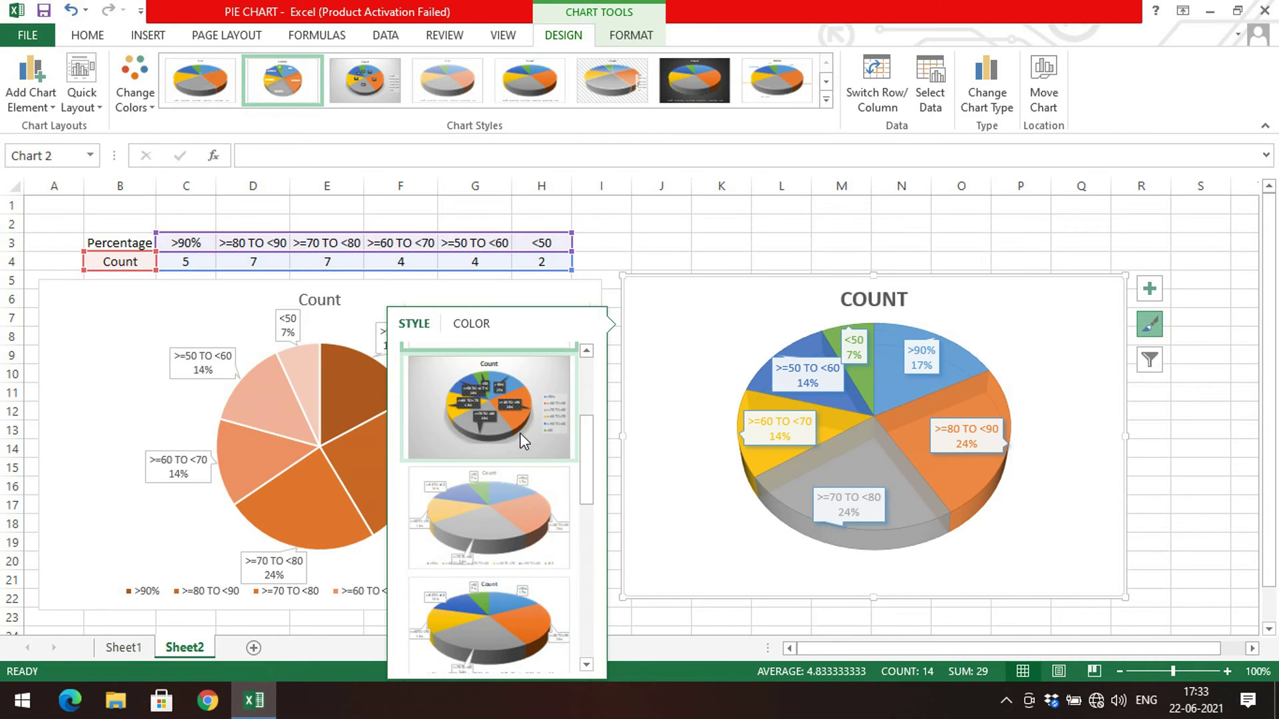
pyautogui.click(505, 534)
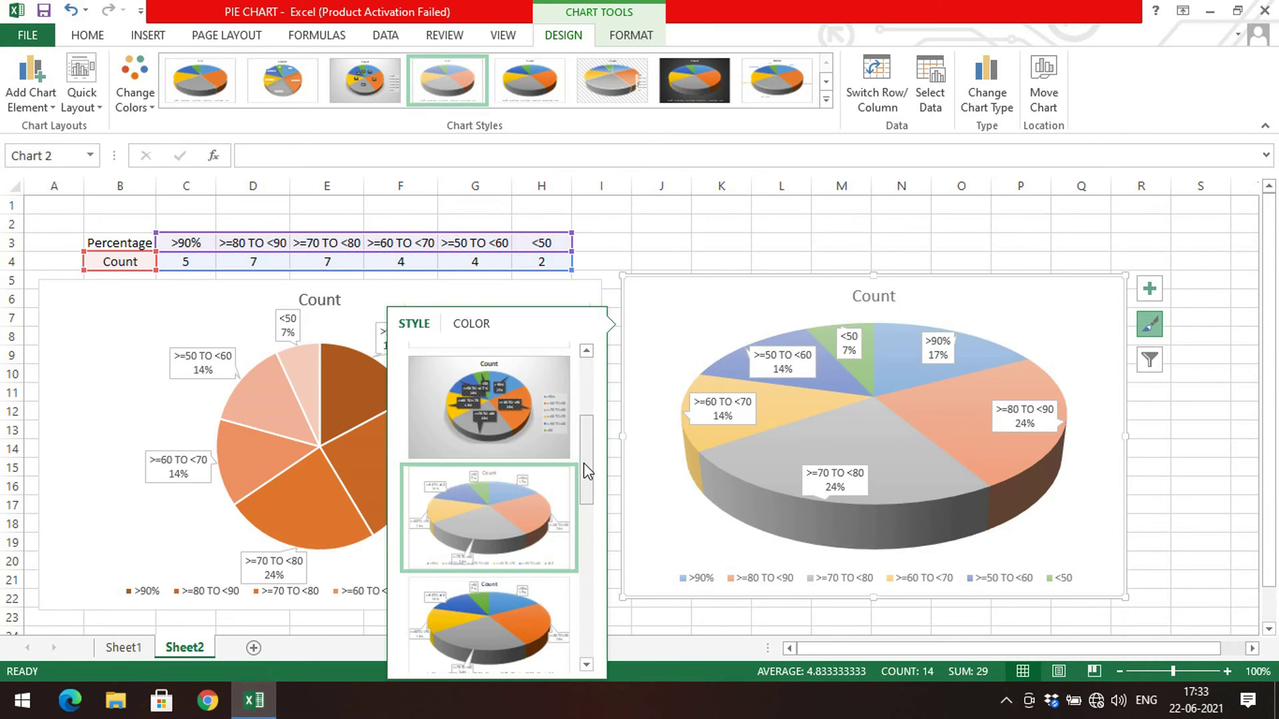
pyautogui.scroll(-2, 583, 462)
pyautogui.click(551, 501)
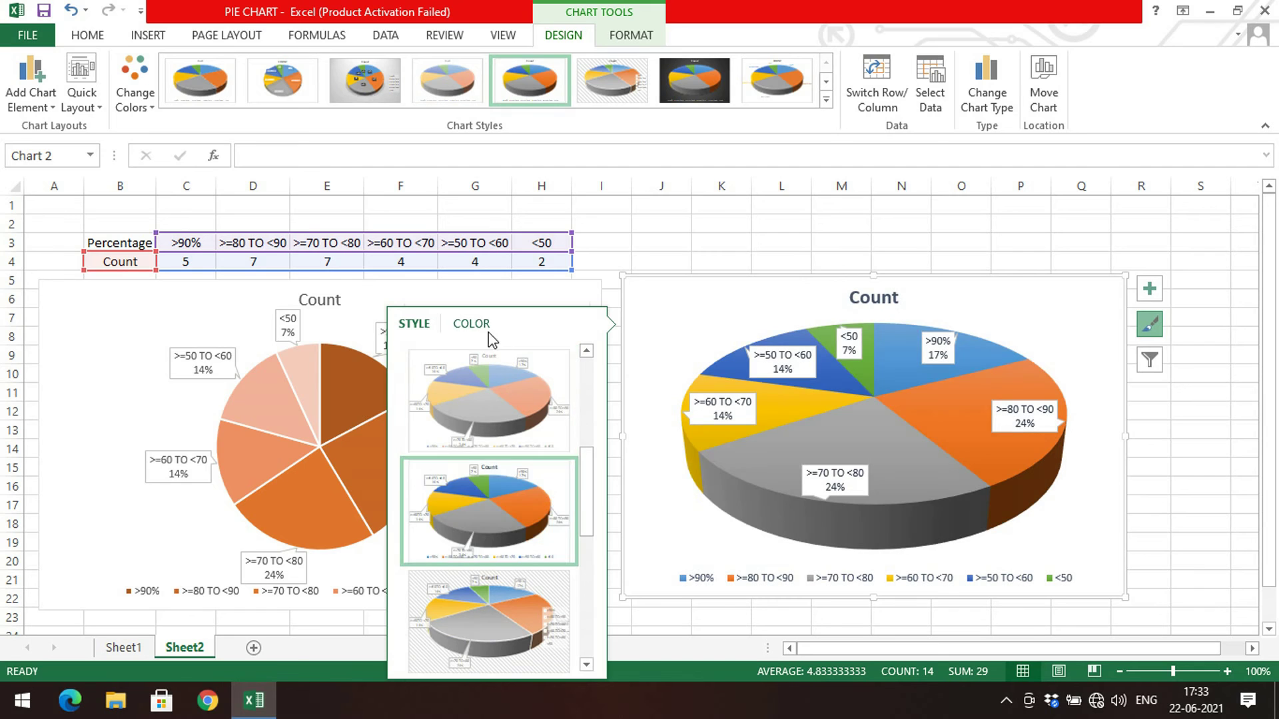
# - Recolour the 3-D pie with the orange Monochromatic palette and move it left
pyautogui.click(471, 323)
pyautogui.scroll(-3, 490, 459)
pyautogui.scroll(3, 489, 457)
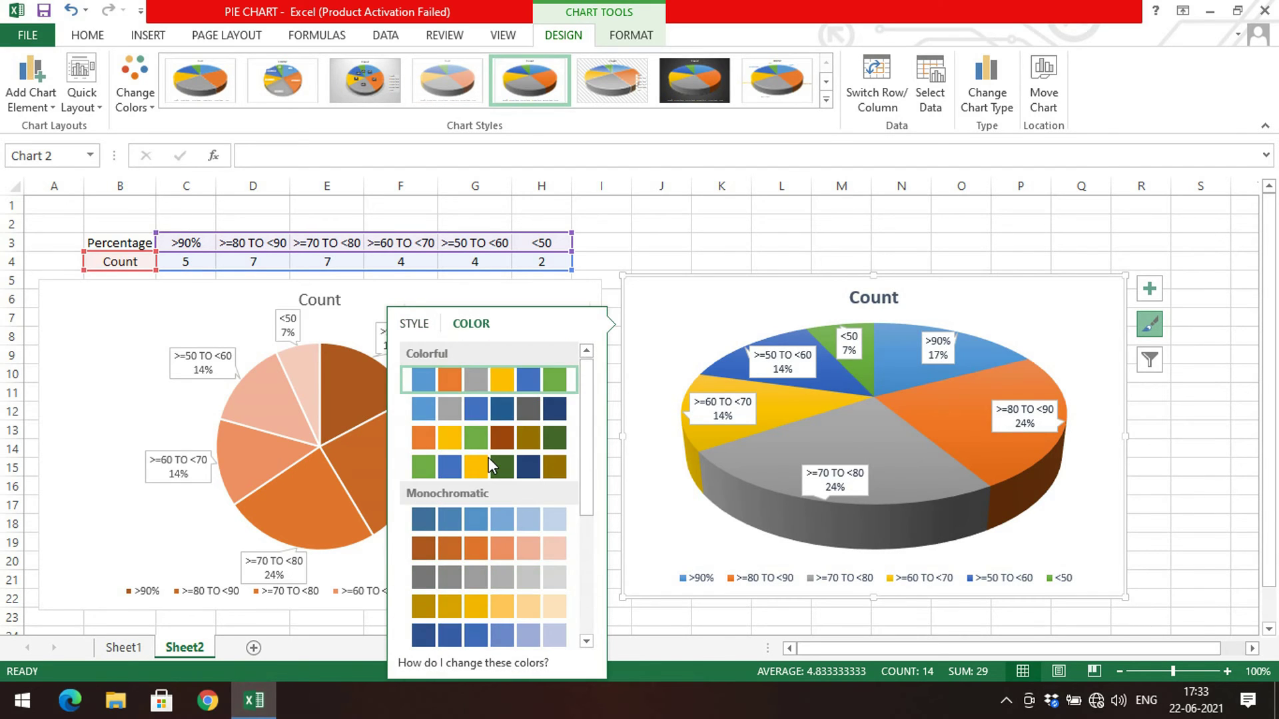
pyautogui.click(468, 410)
pyautogui.scroll(-4, 506, 538)
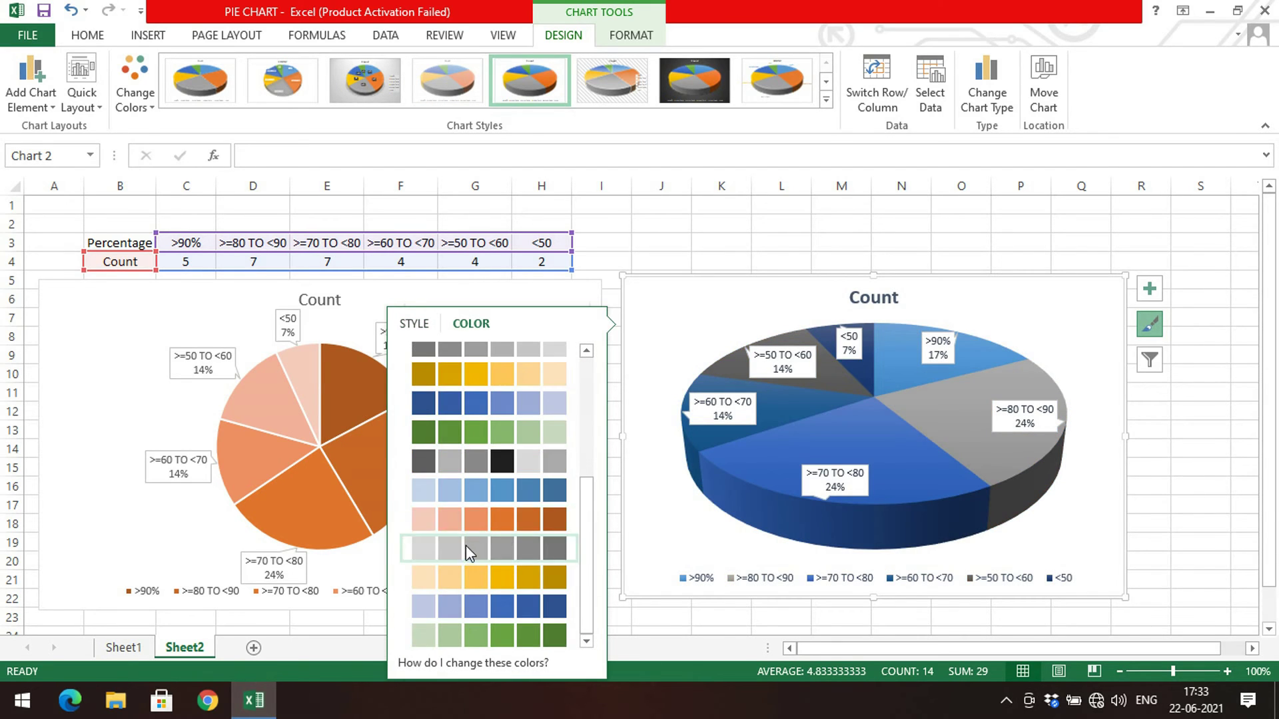
pyautogui.click(463, 526)
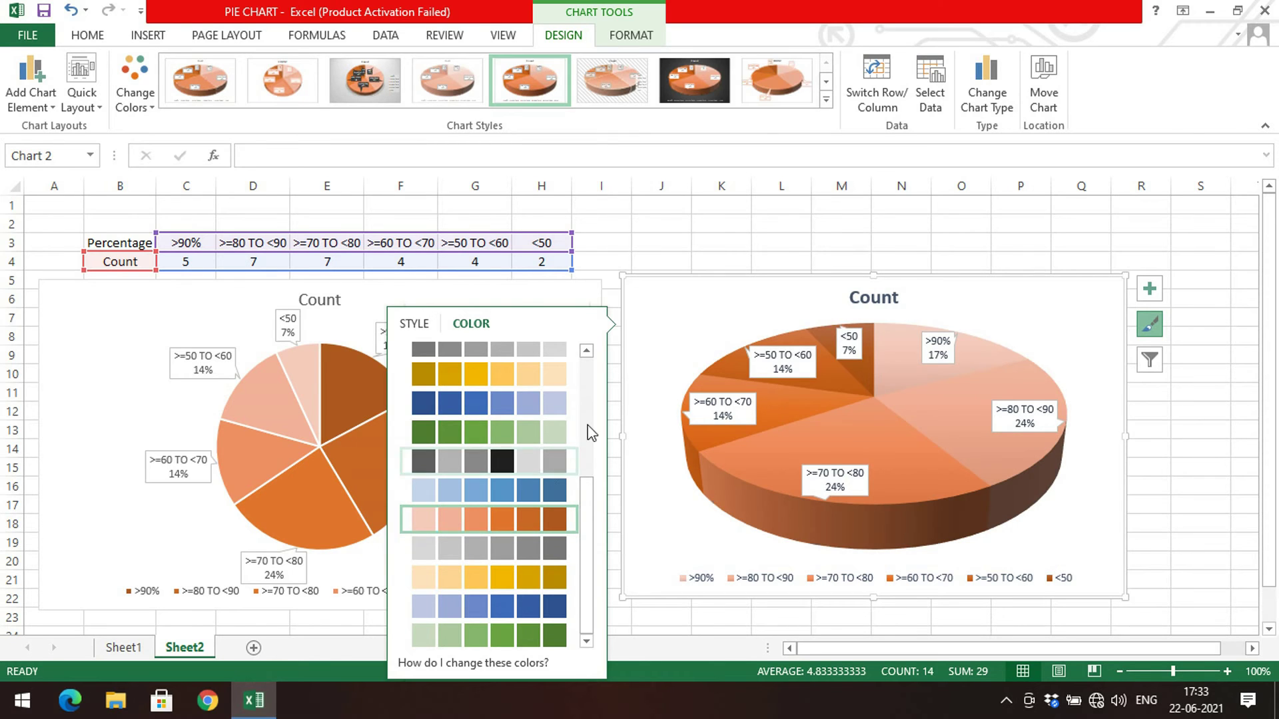
pyautogui.click(586, 351)
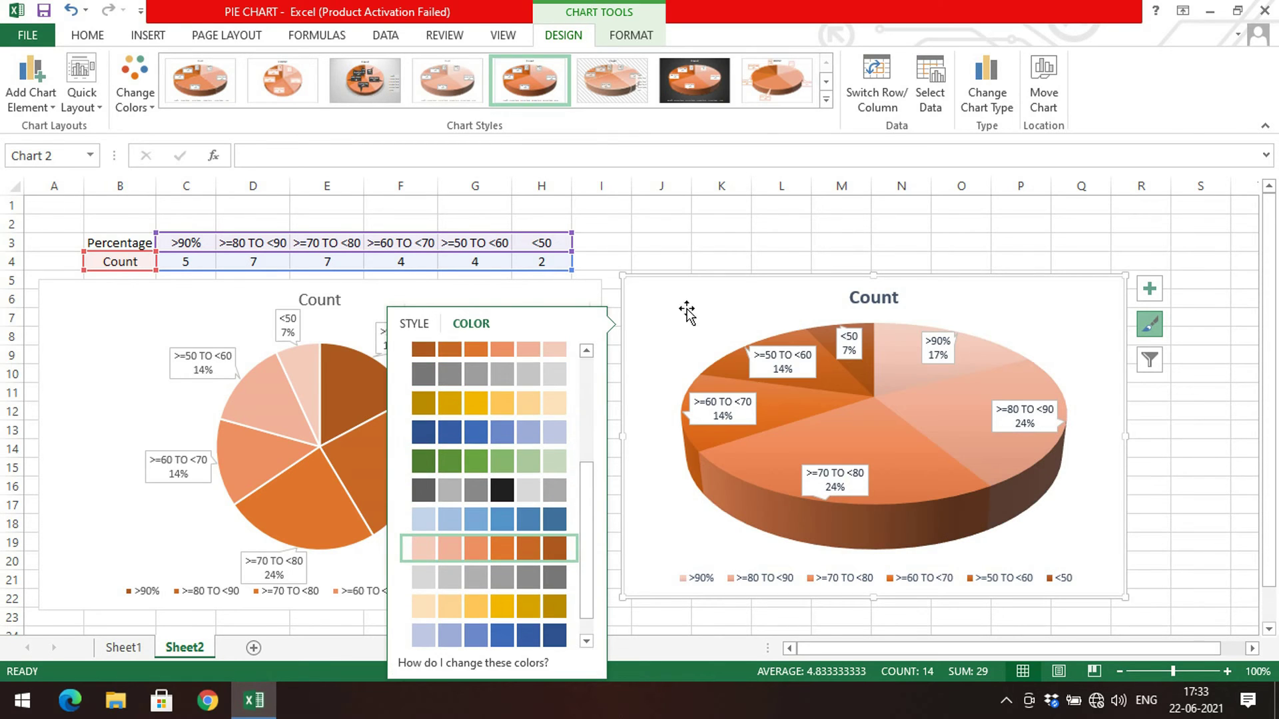
pyautogui.click(649, 230)
pyautogui.click(686, 285)
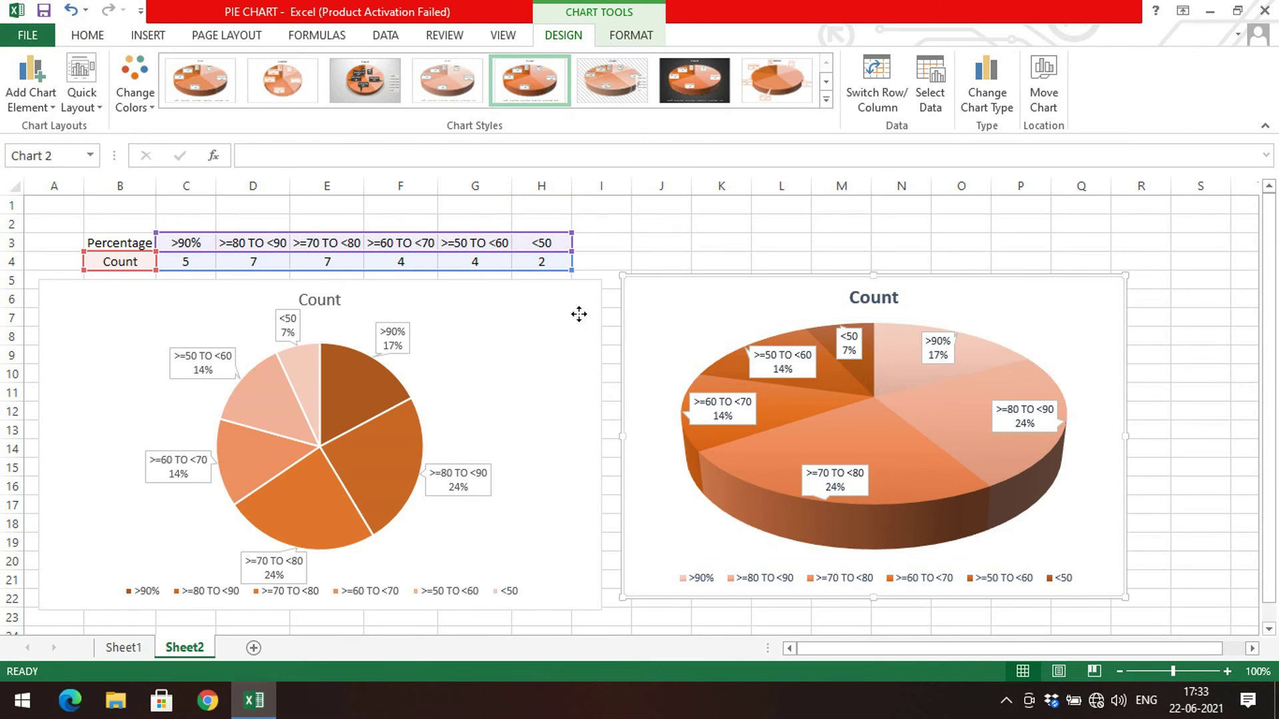
pyautogui.moveTo(579, 314); pyautogui.dragTo(143, 337)
# - Insert a doughnut chart from B3:H4 and position it beside the 3-D pie
pyautogui.click(93, 247)
pyautogui.moveTo(199, 261); pyautogui.dragTo(567, 266)
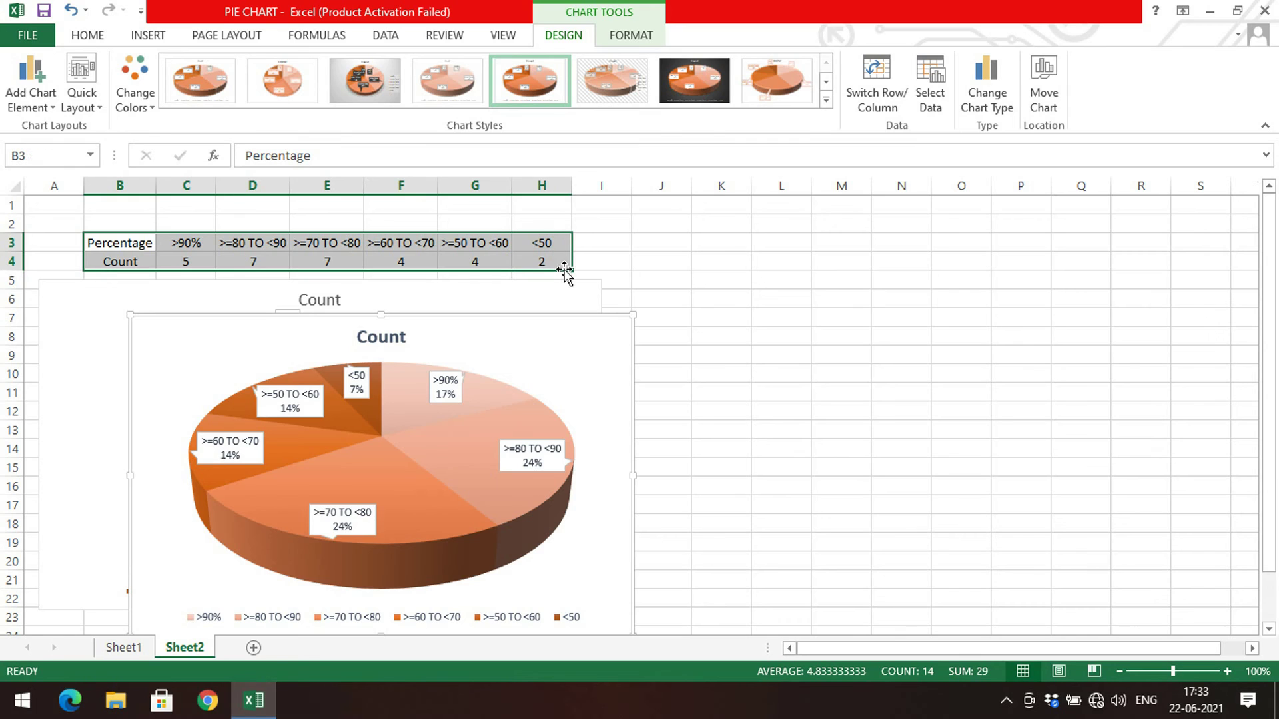
pyautogui.click(154, 36)
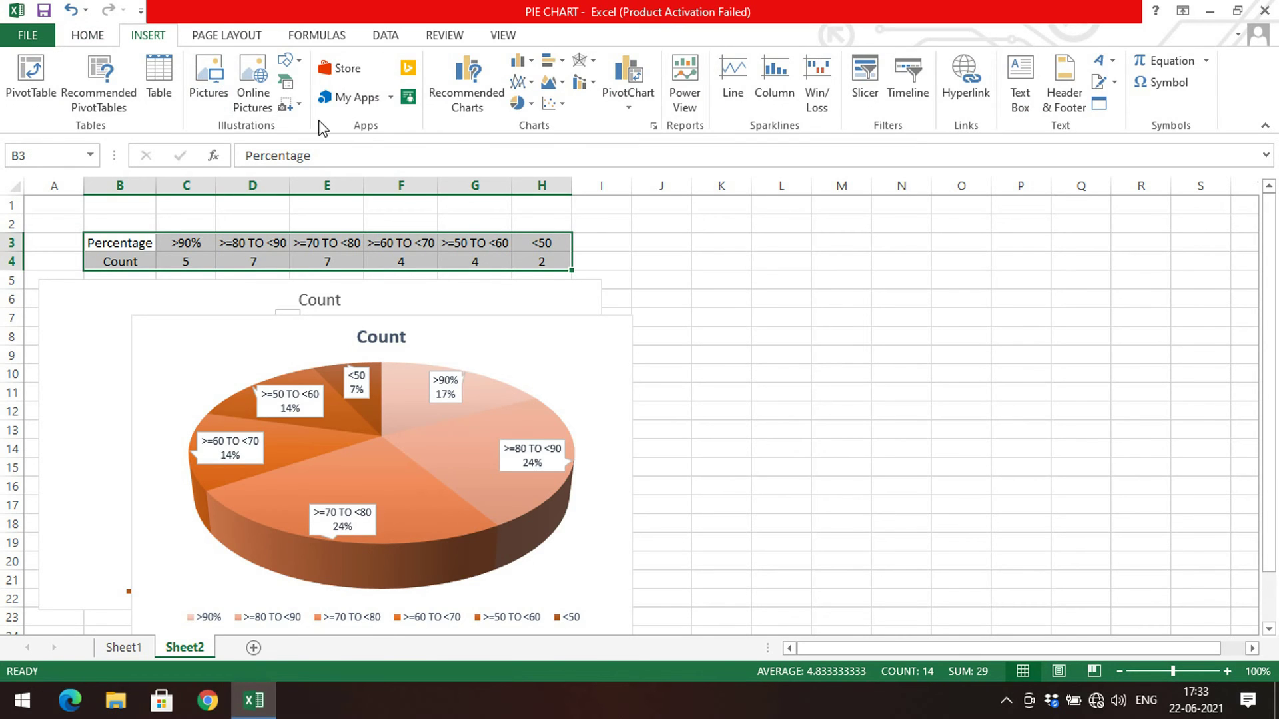
pyautogui.click(526, 112)
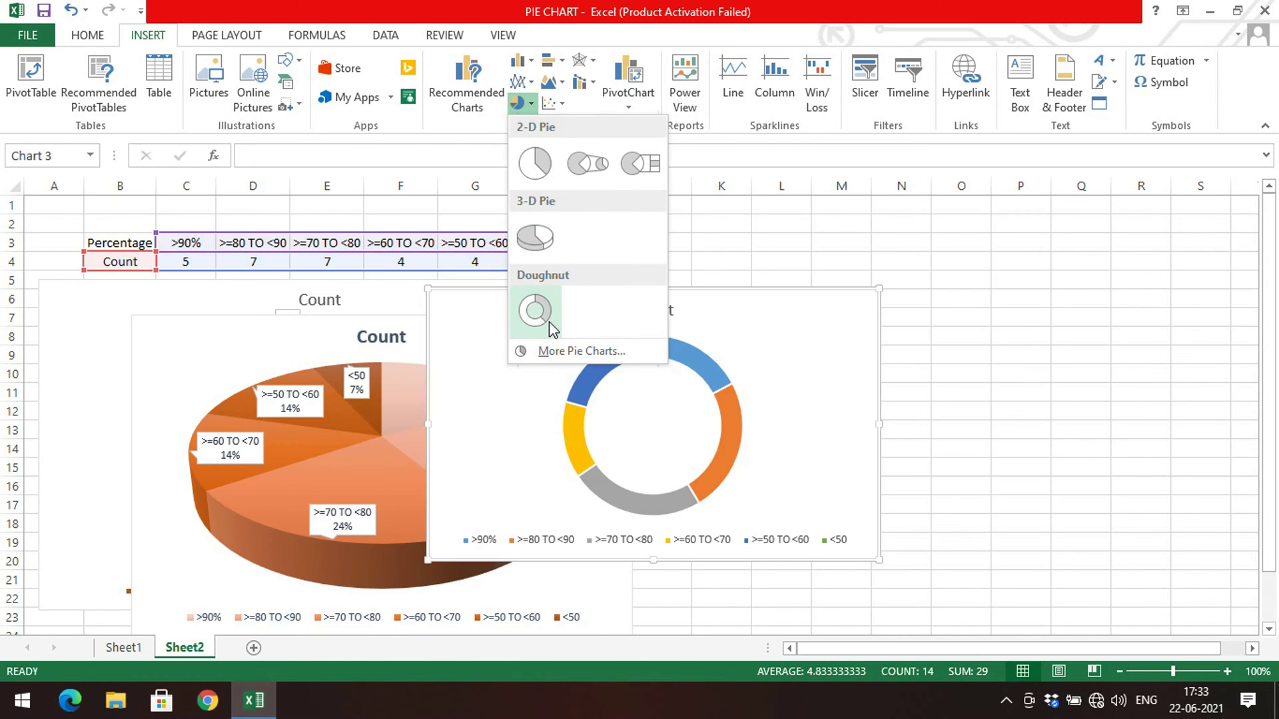
pyautogui.click(536, 307)
pyautogui.moveTo(545, 343); pyautogui.dragTo(783, 334)
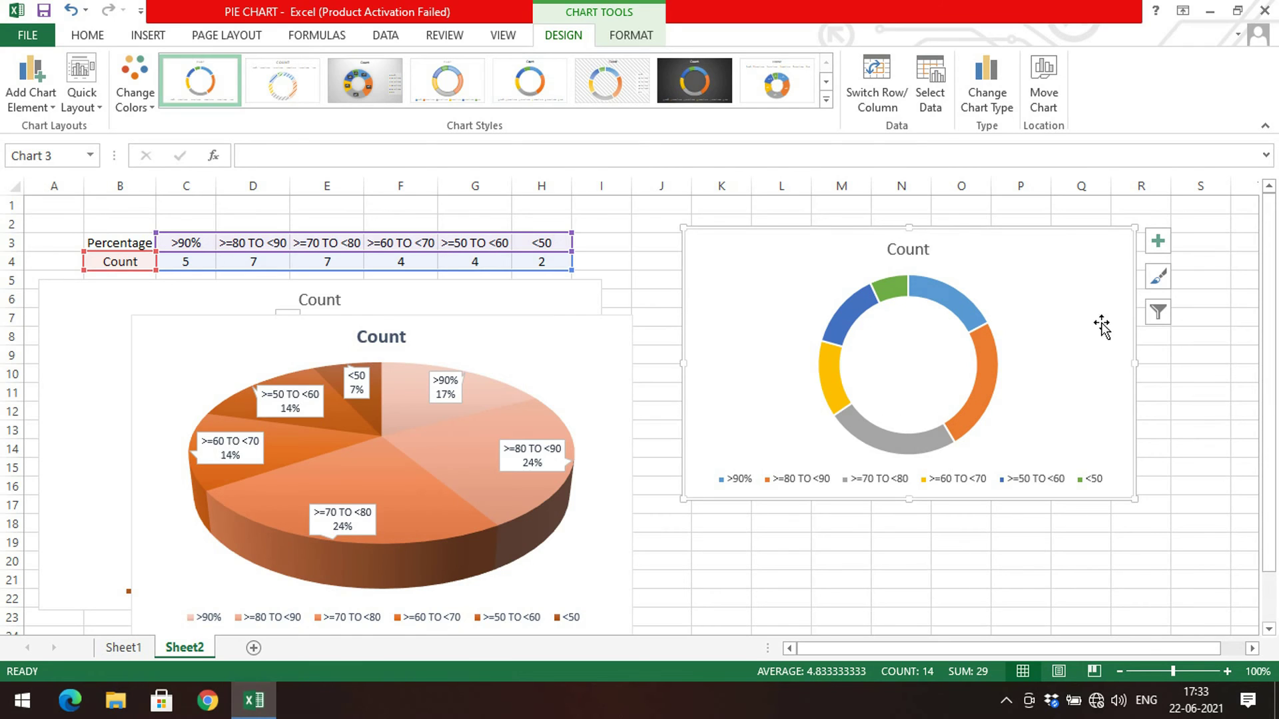
pyautogui.moveTo(786, 300); pyautogui.dragTo(724, 312)
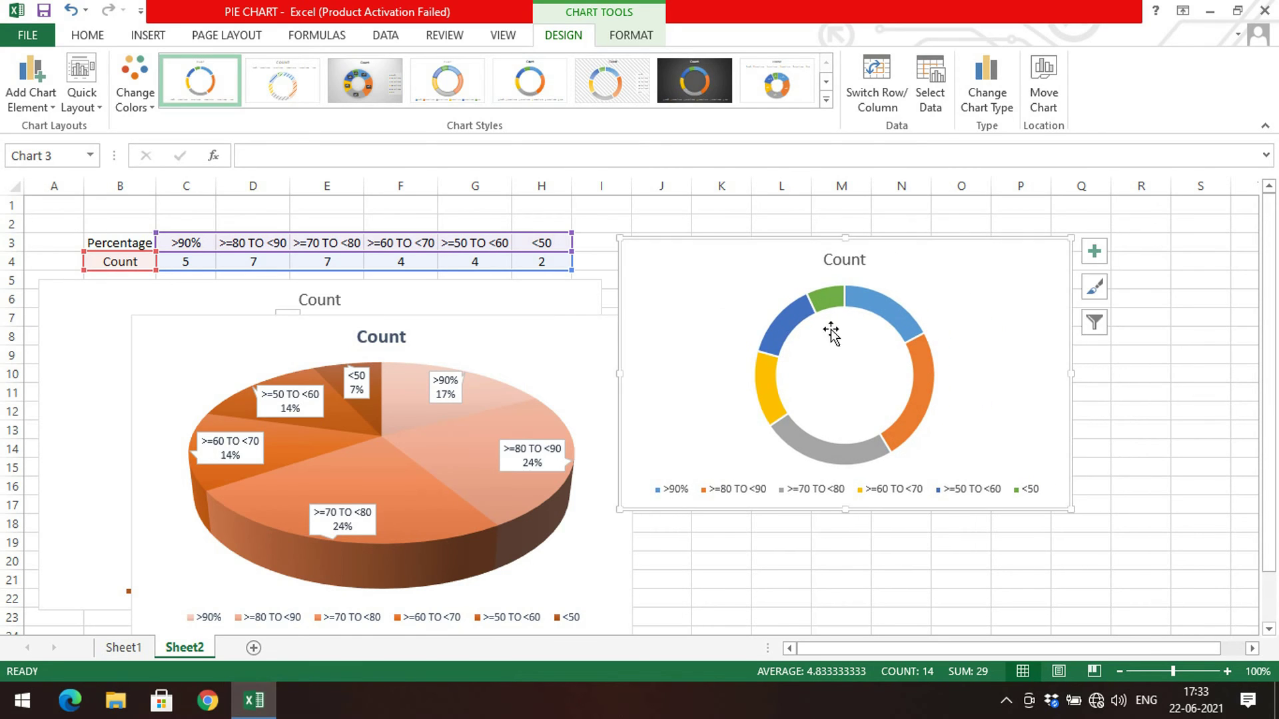
# - Try callout data labels on the doughnut, then remove all data labels
pyautogui.click(1094, 251)
pyautogui.click(1140, 293)
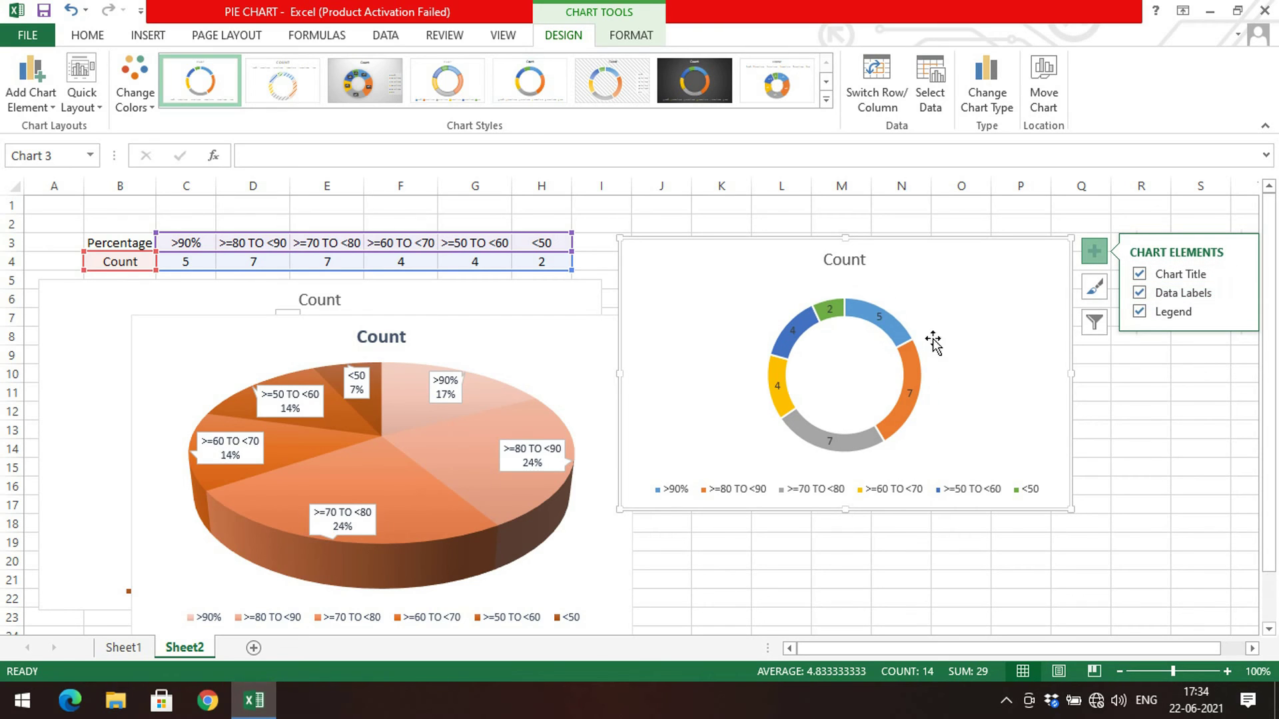
pyautogui.click(1239, 292)
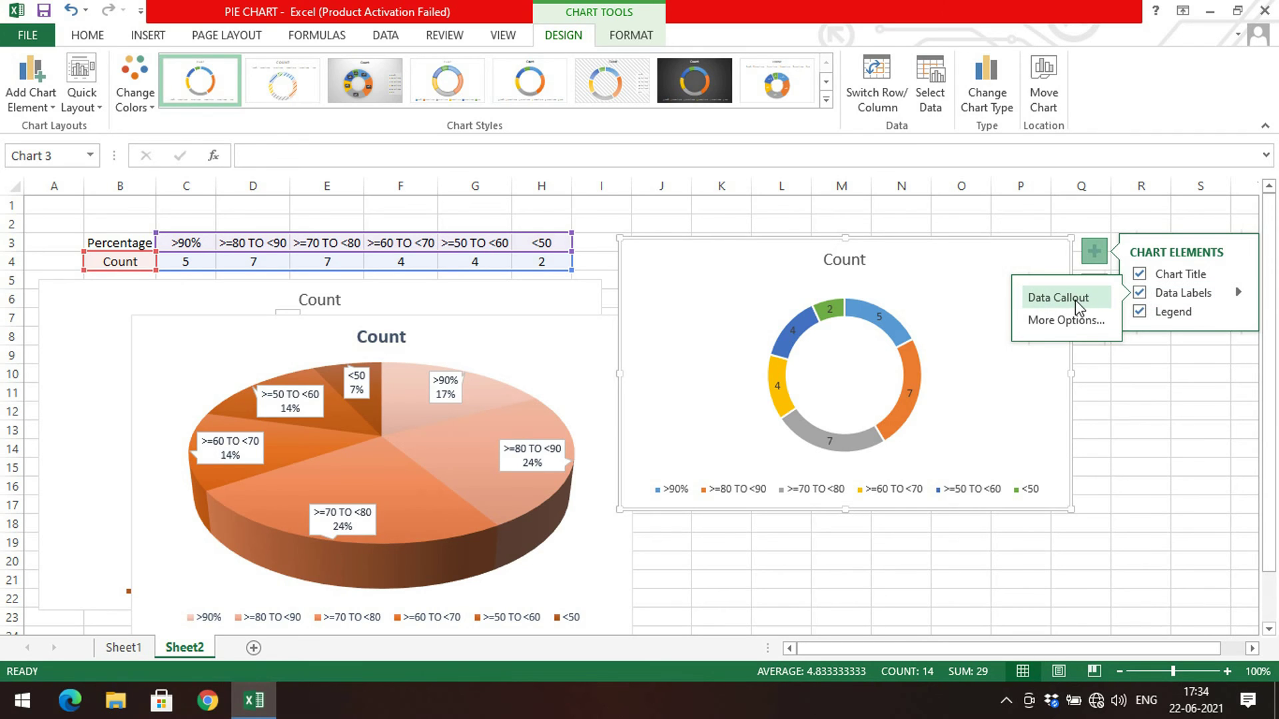
pyautogui.click(1075, 300)
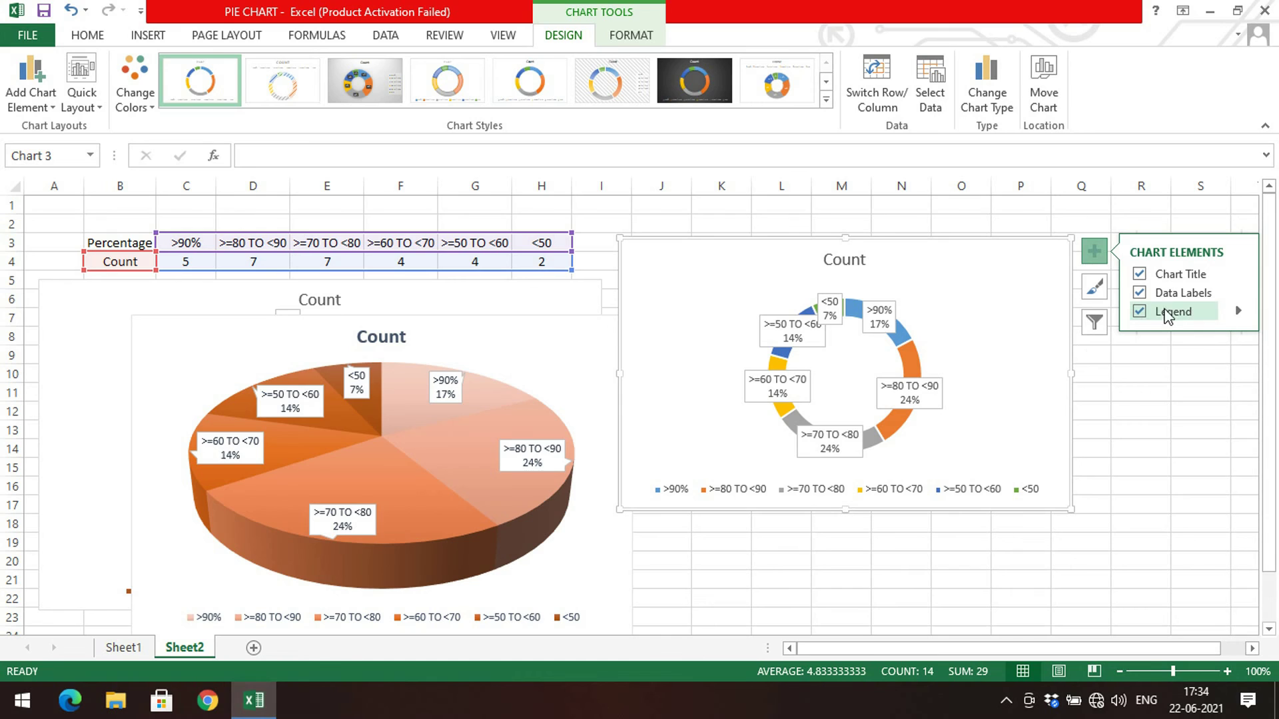
pyautogui.click(1140, 293)
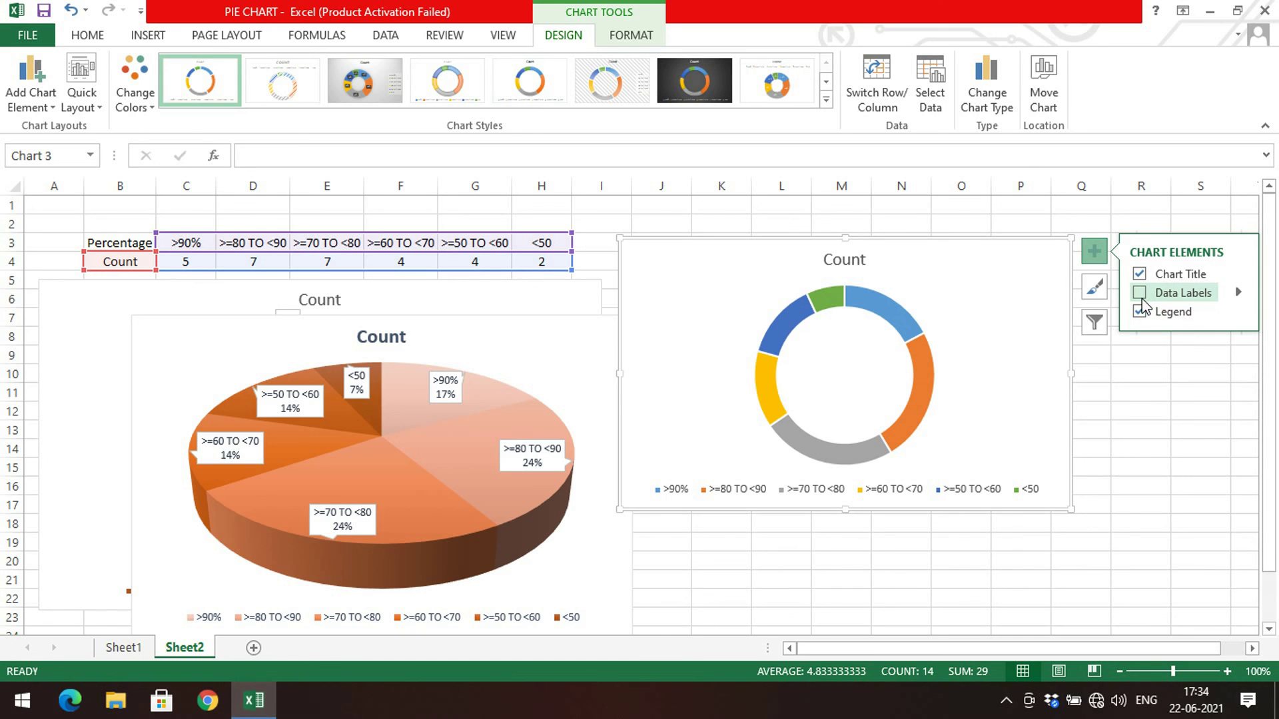
# - Apply the dark grey percentage-label style to the doughnut and move it to the top right
pyautogui.click(1094, 286)
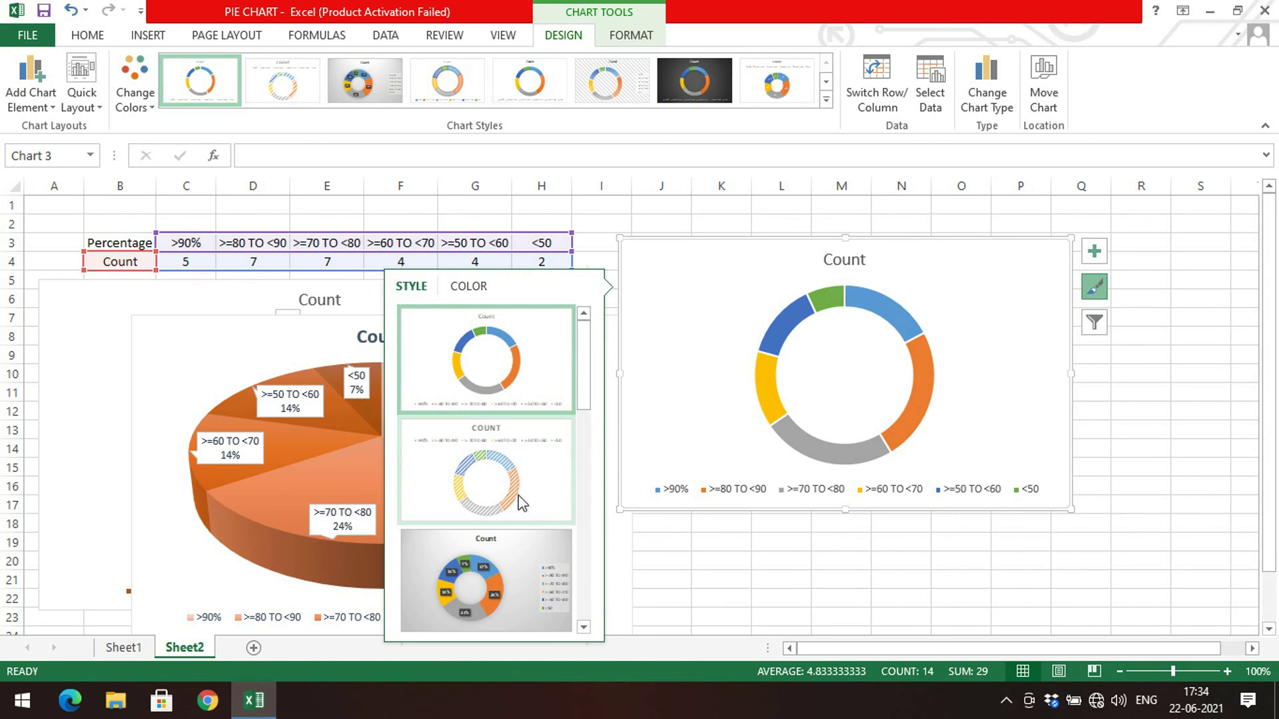
pyautogui.click(486, 574)
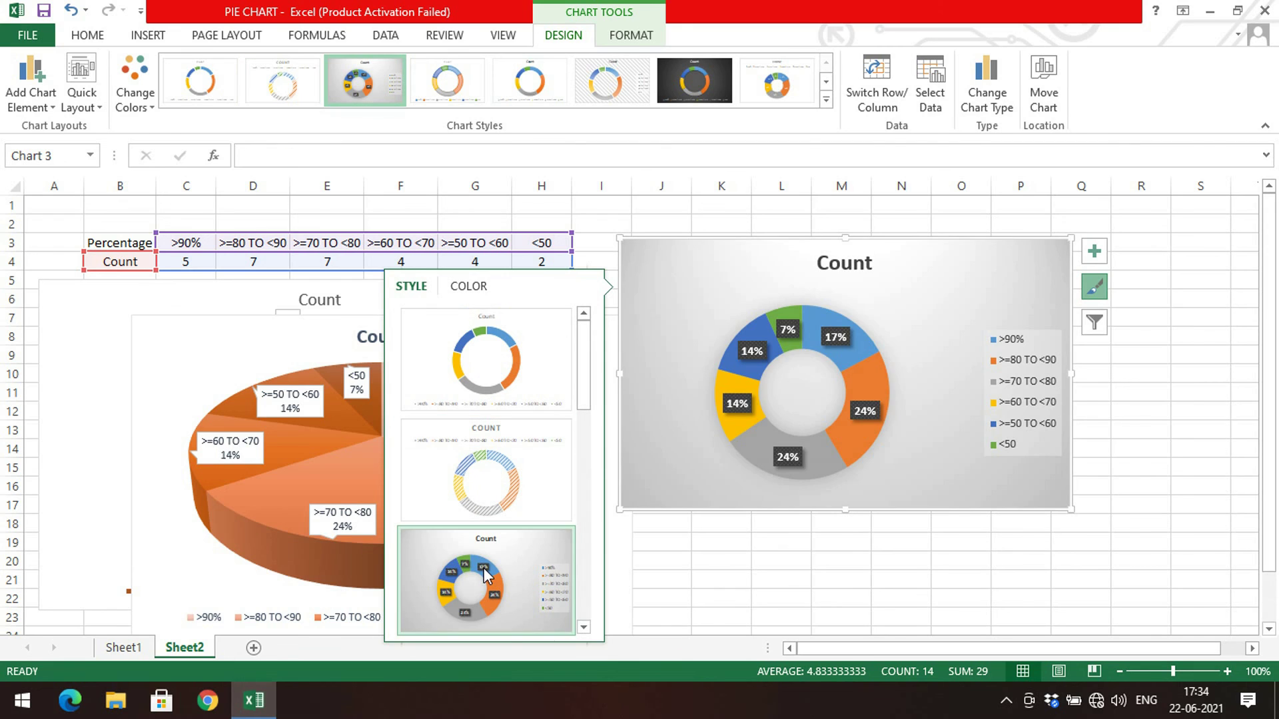
pyautogui.moveTo(581, 373); pyautogui.dragTo(573, 496)
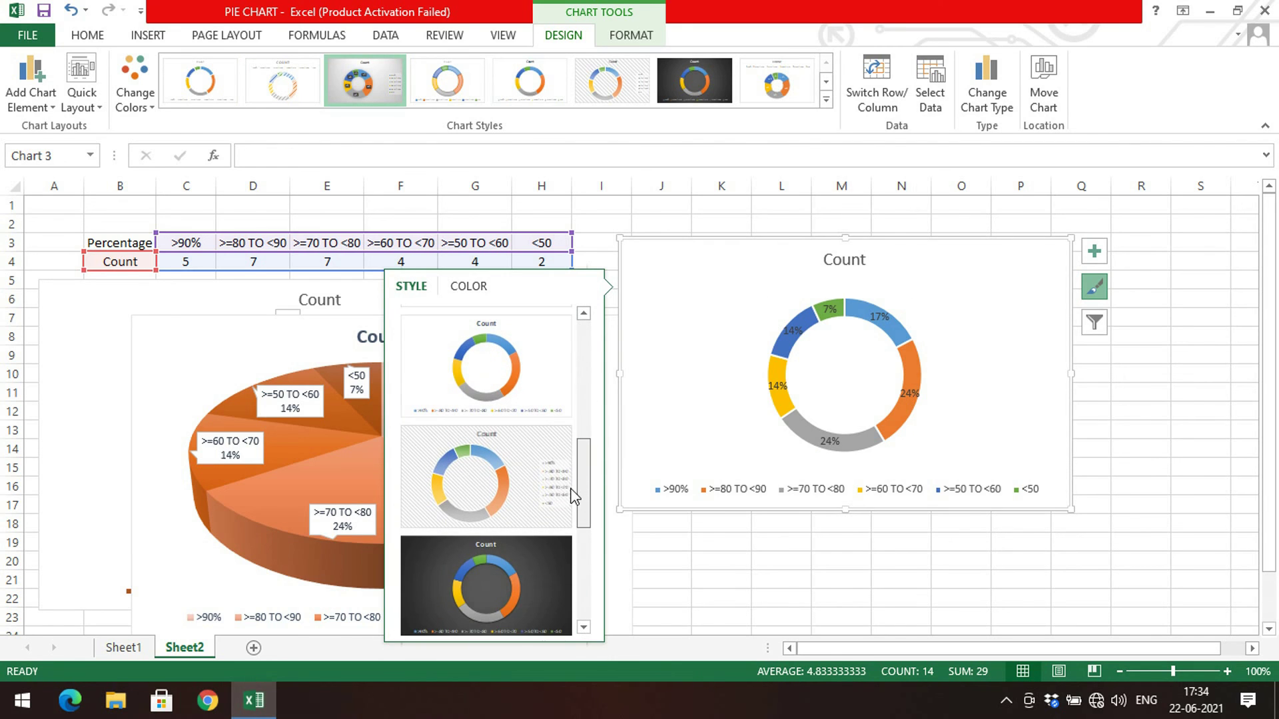
pyautogui.click(537, 550)
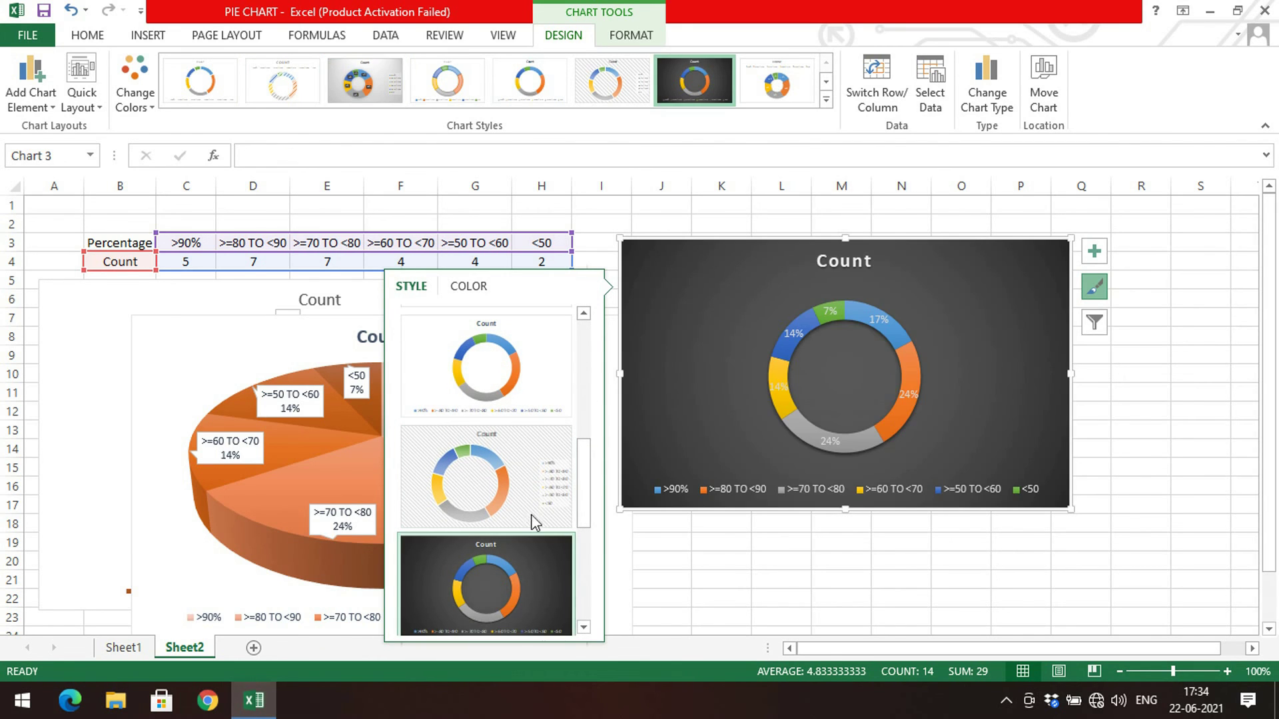
pyautogui.click(1066, 592)
pyautogui.moveTo(860, 316); pyautogui.dragTo(887, 262)
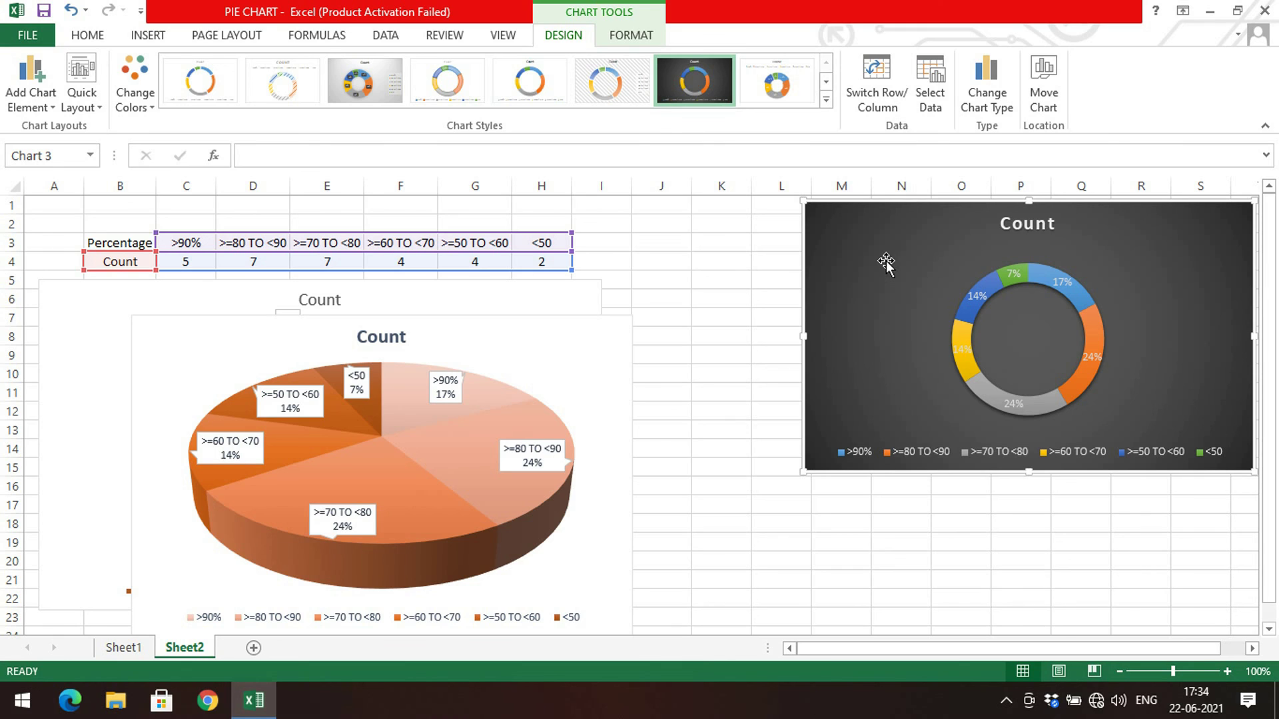
# - Move the 3-D pie between the other charts and nudge the 2-D pie left
pyautogui.click(144, 40)
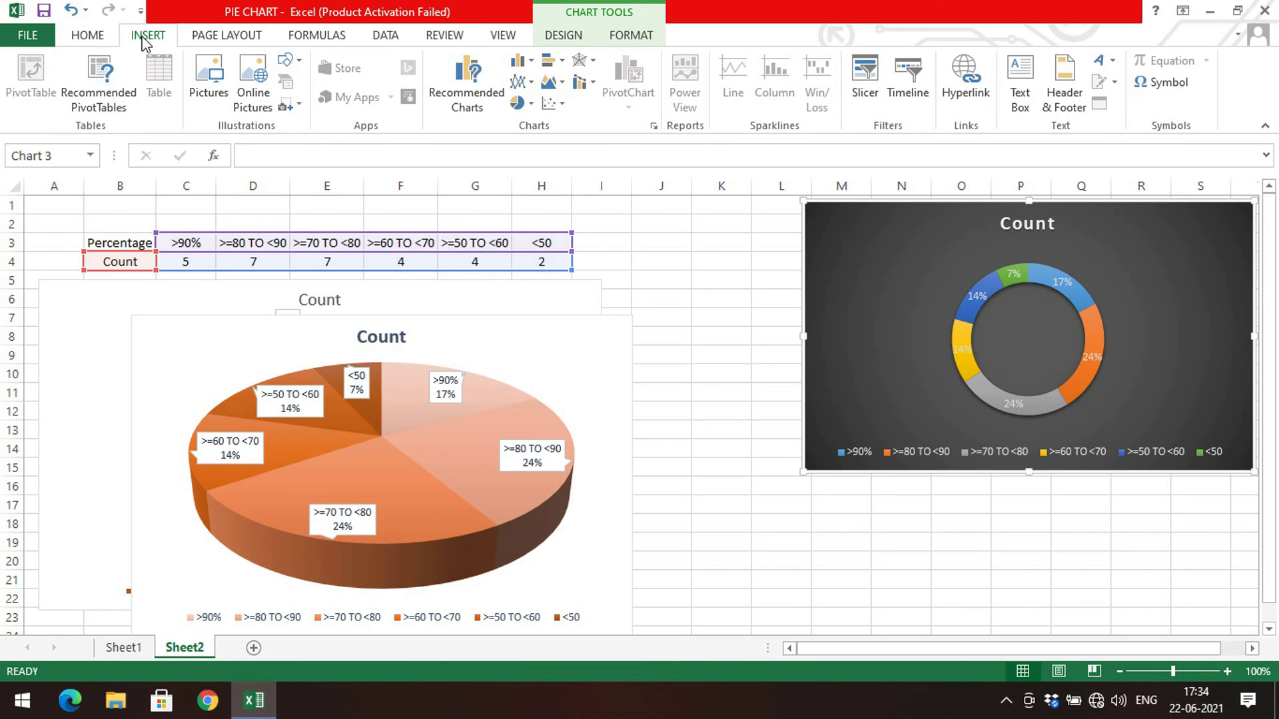
pyautogui.moveTo(574, 380); pyautogui.dragTo(759, 411)
pyautogui.moveTo(560, 421); pyautogui.dragTo(820, 307)
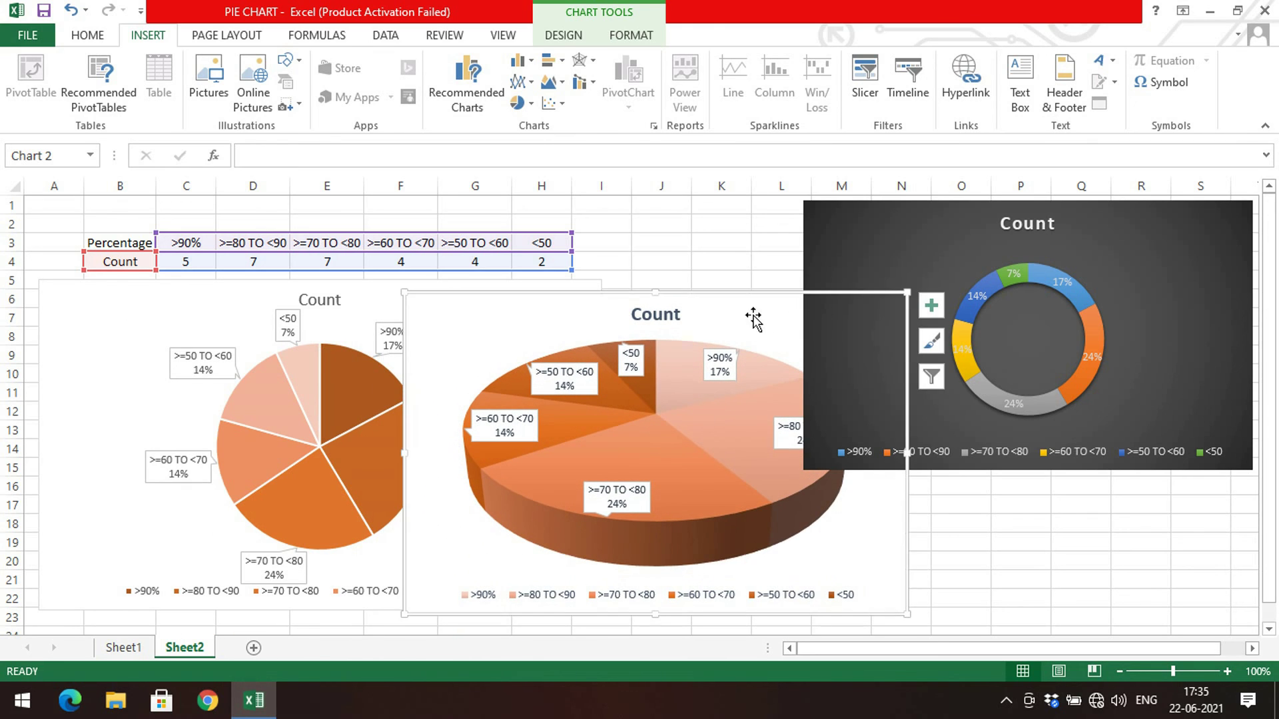
pyautogui.moveTo(120, 319); pyautogui.dragTo(105, 319)
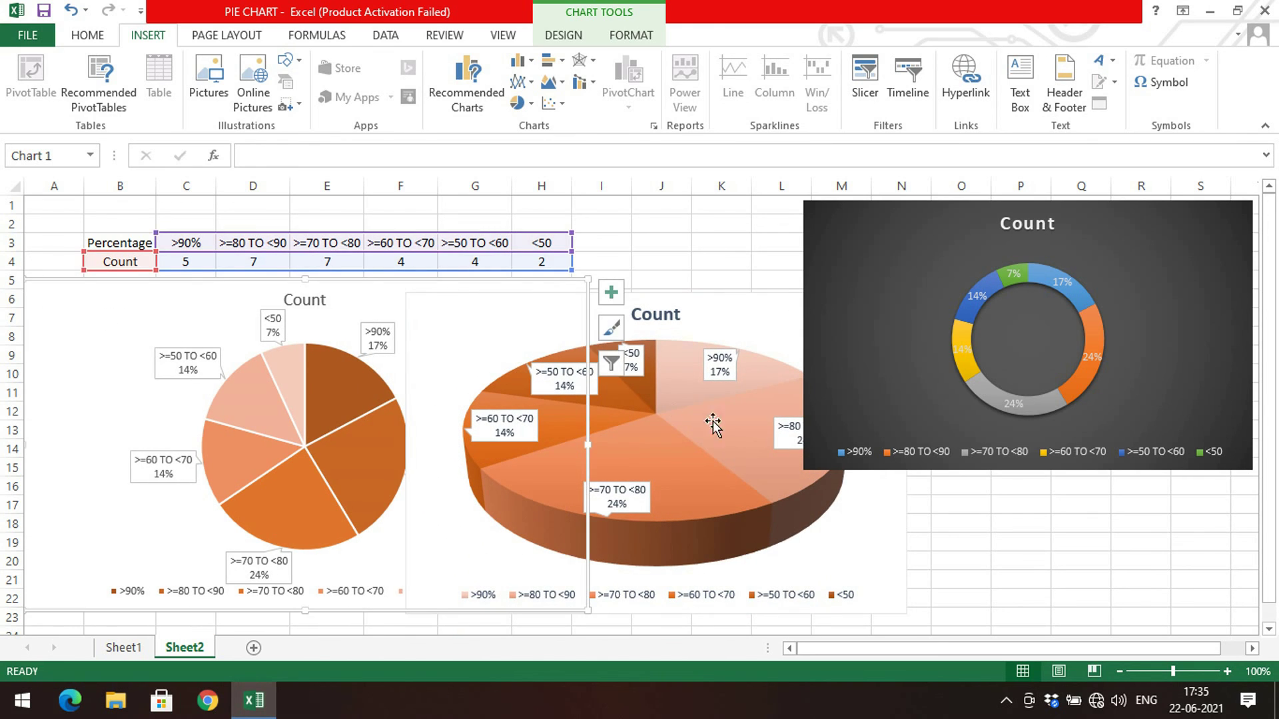
# - Narrow the doughnut chart from its left side so the legend wraps
pyautogui.click(1013, 542)
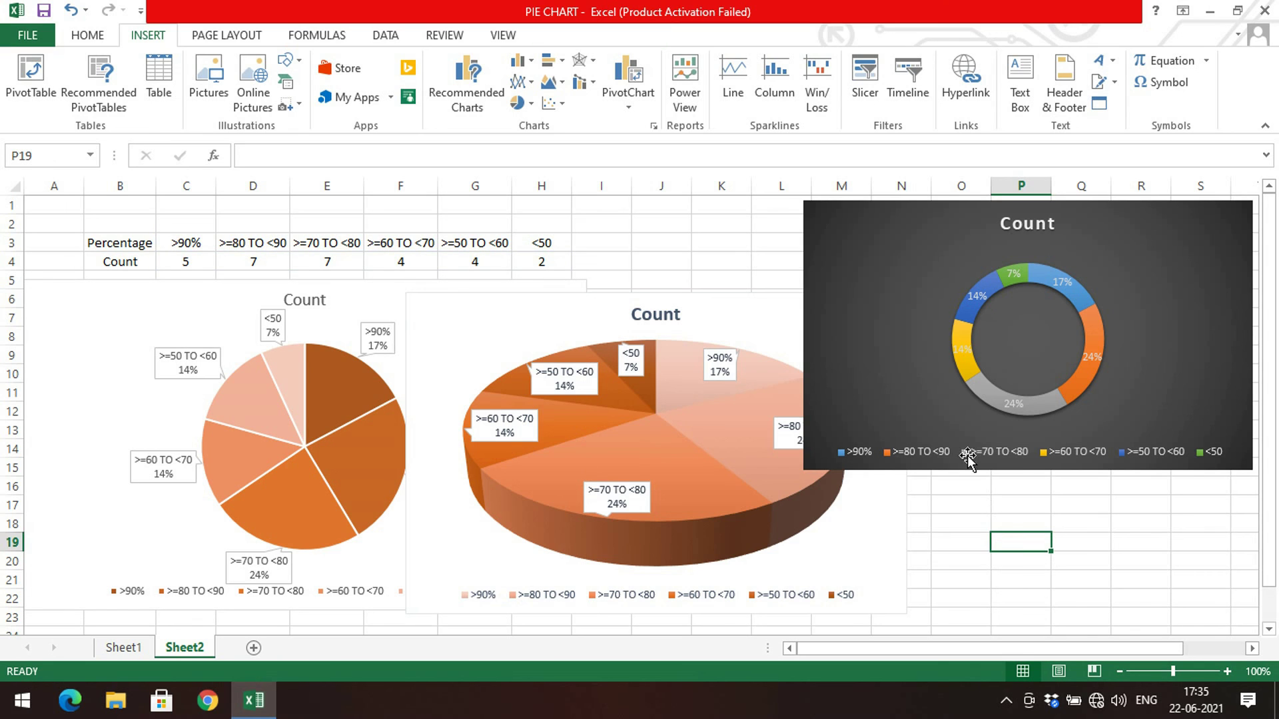
pyautogui.click(838, 398)
pyautogui.moveTo(804, 474); pyautogui.dragTo(882, 470)
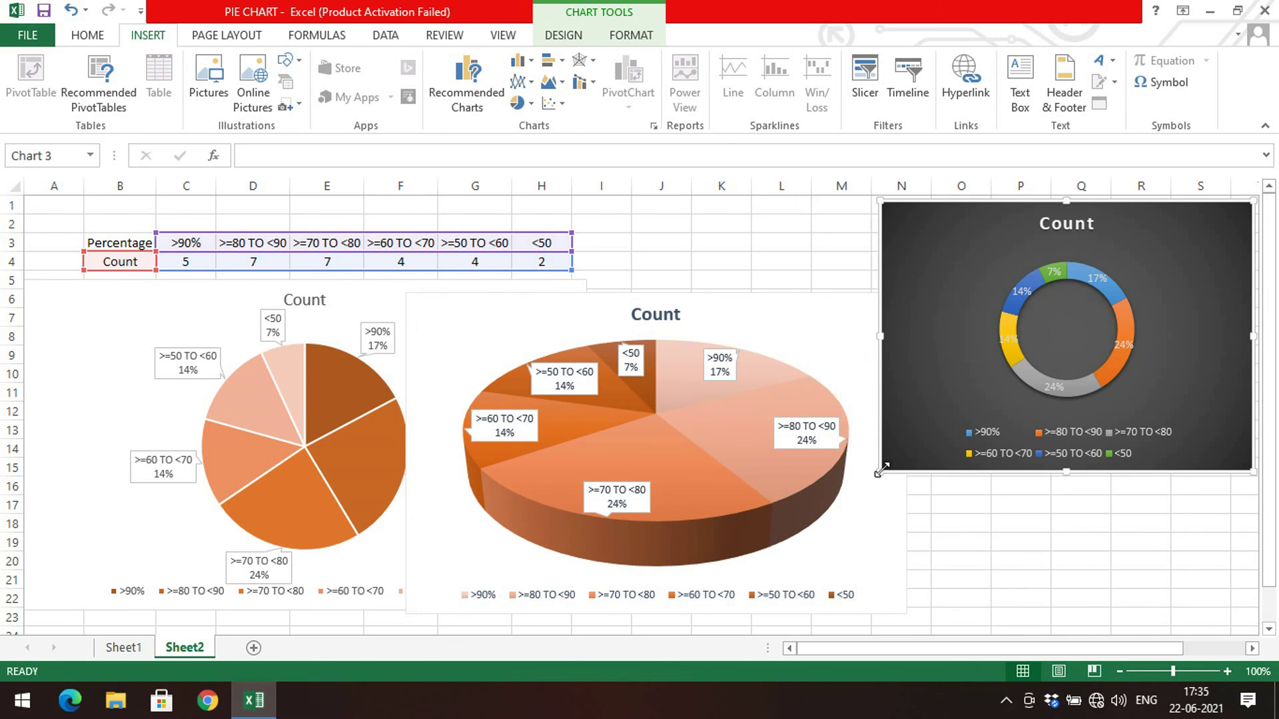